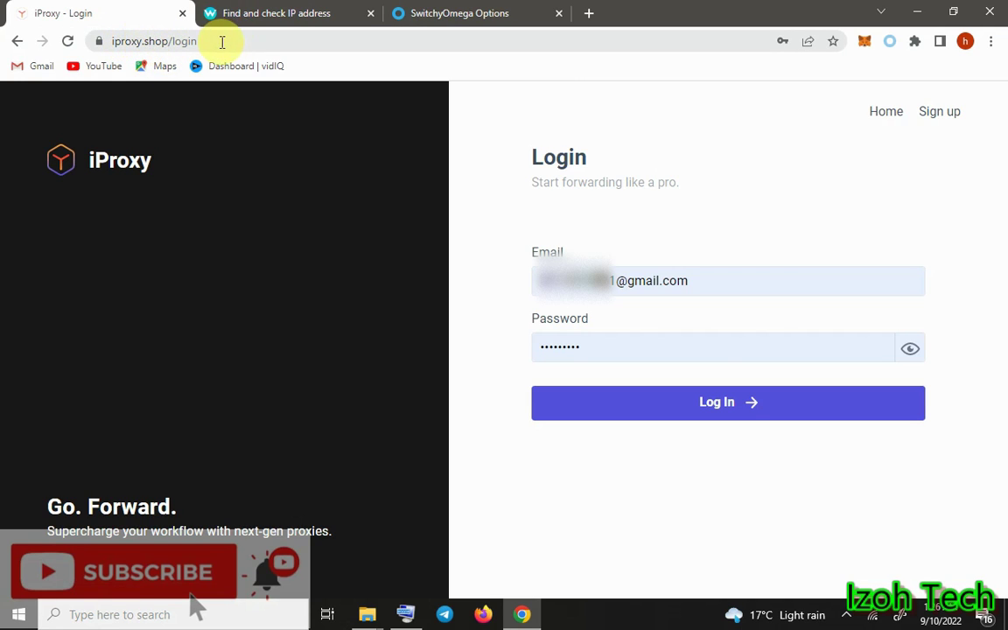
Log in with the saved credentials and open the page for adding money to the account balance
click(754, 413)
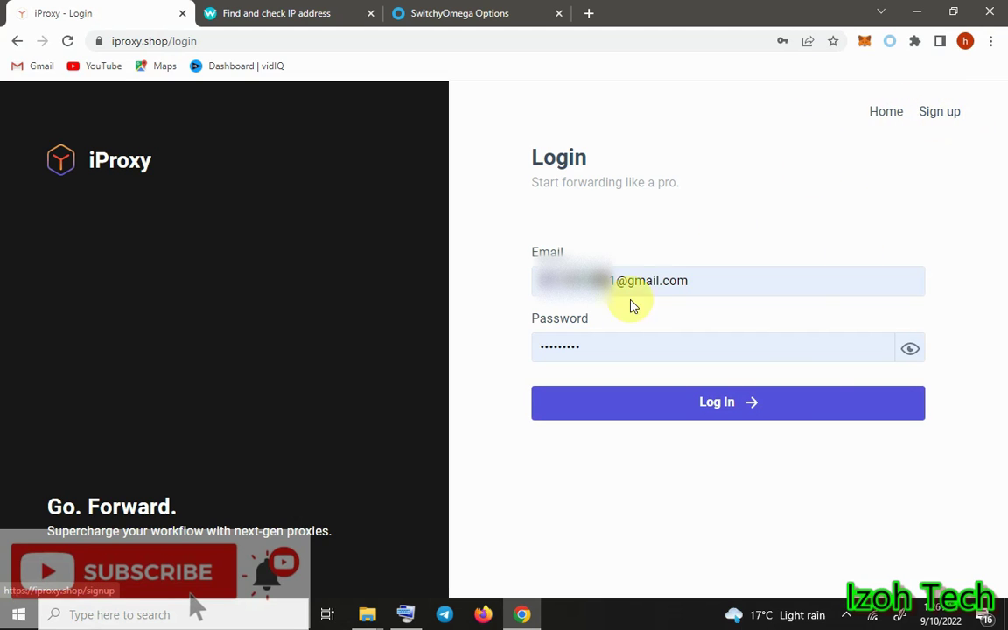
click(721, 411)
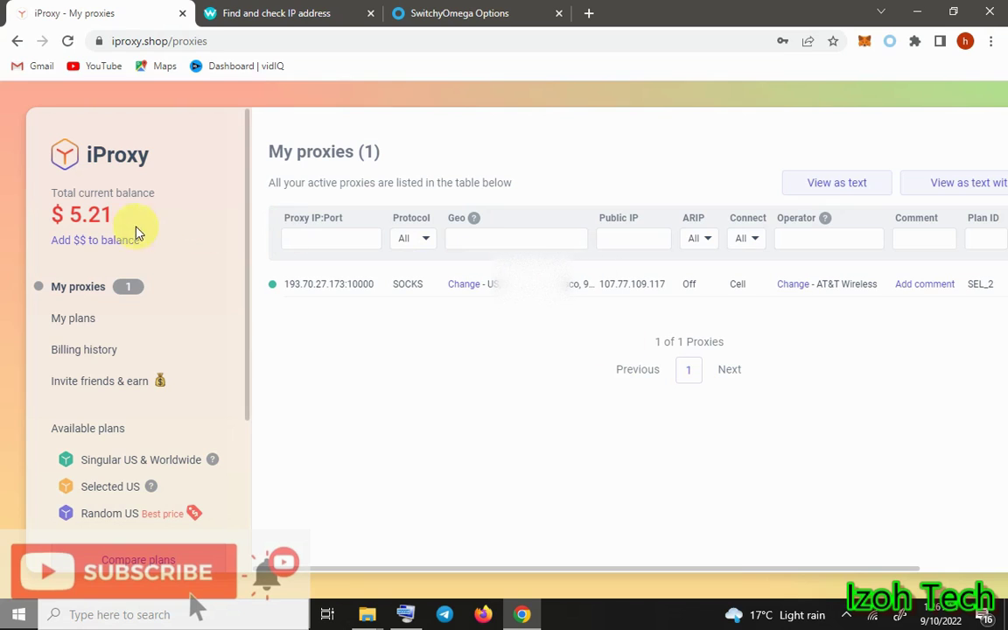
click(96, 239)
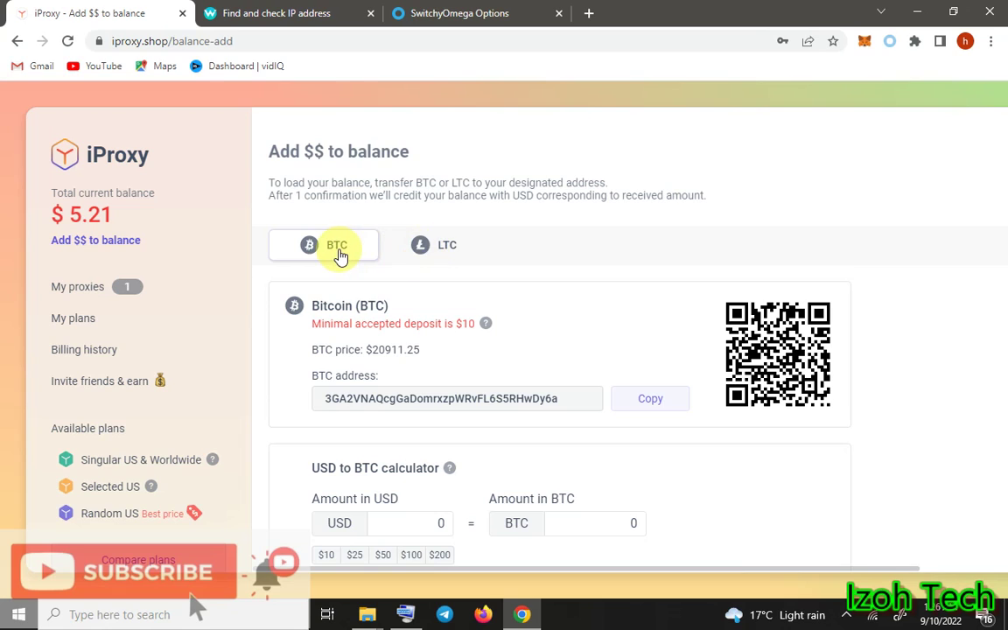
Calculate the LTC equivalent of a $10 deposit and copy the LTC deposit address
click(447, 248)
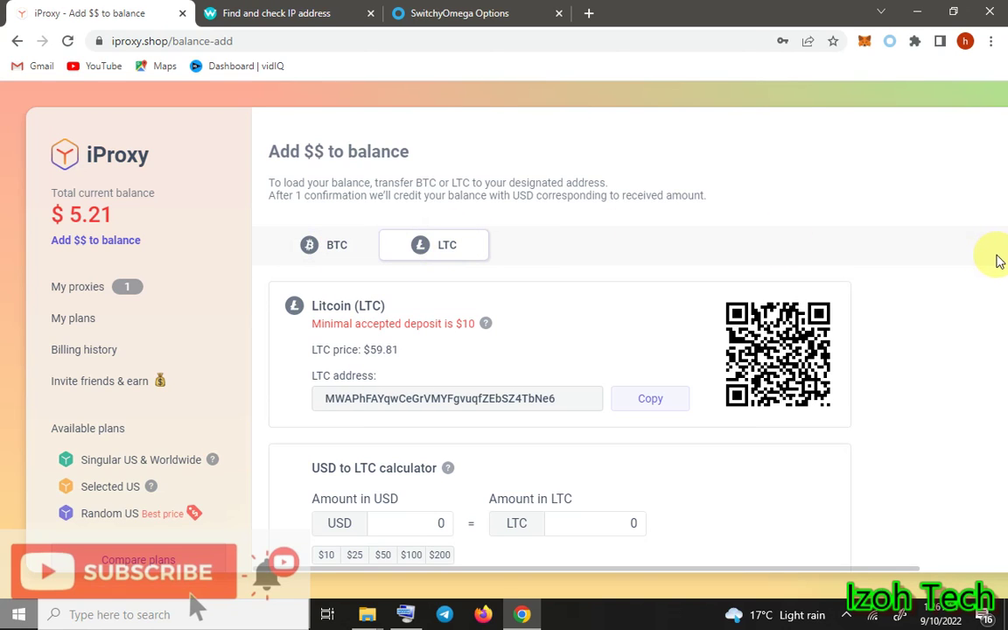
scroll(993, 254, down, 2)
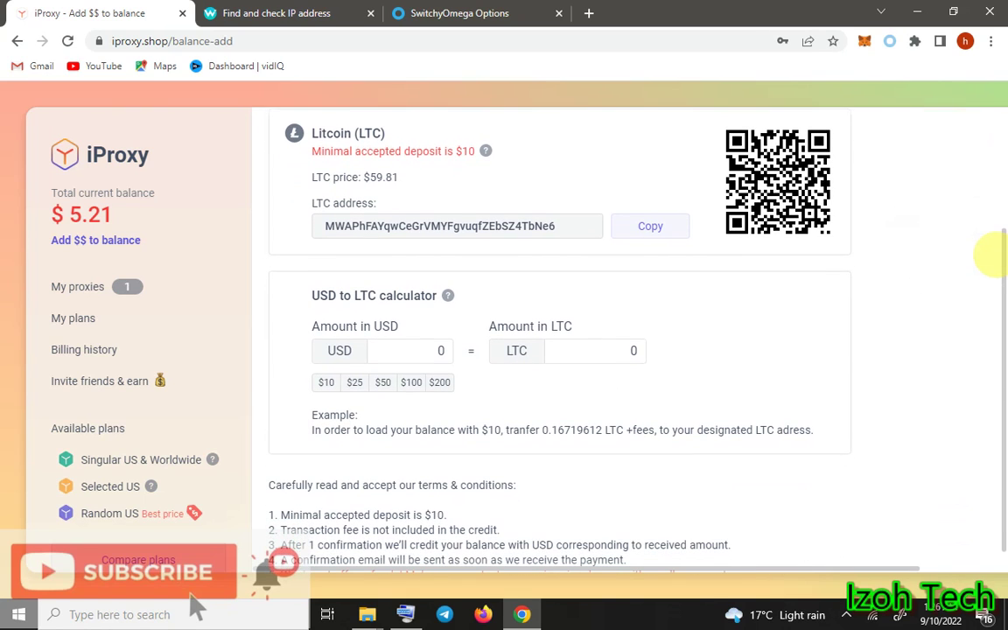
click(327, 387)
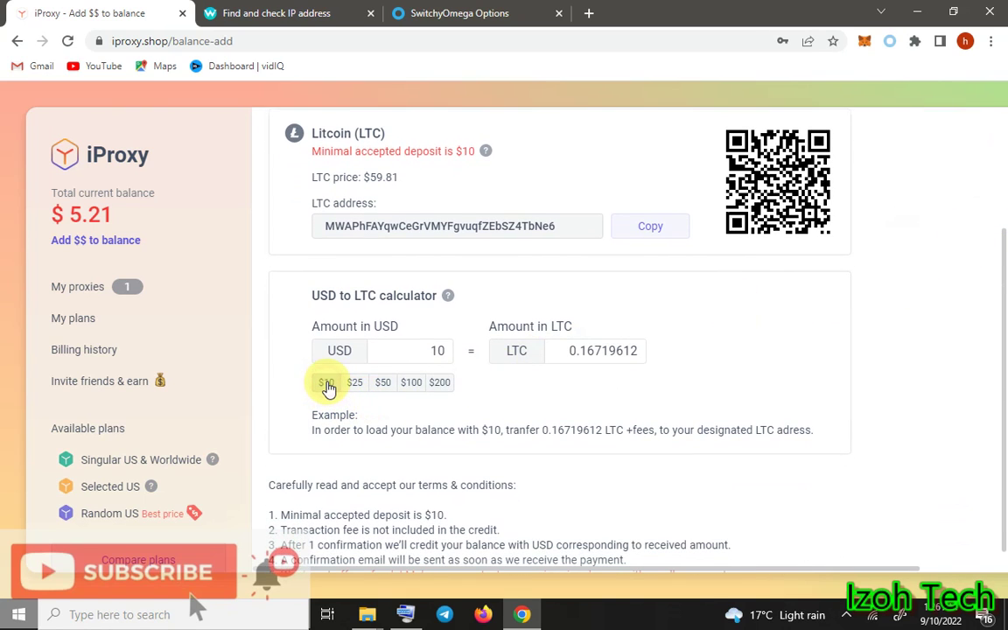
click(651, 228)
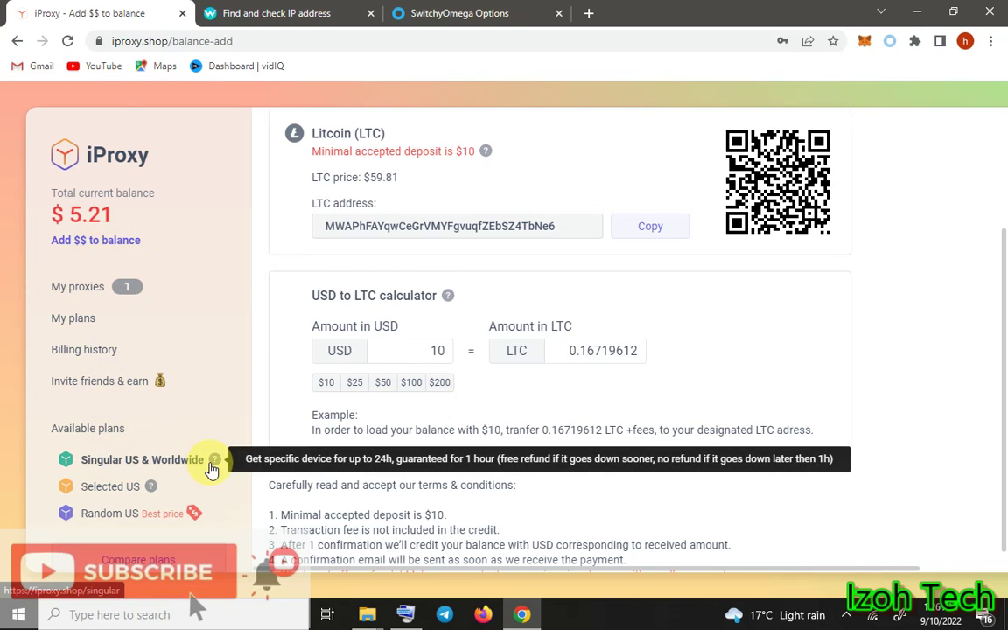
Open the Singular US & Worldwide plan and sort its available US proxies by operator in ascending order
mouse_move(154, 493)
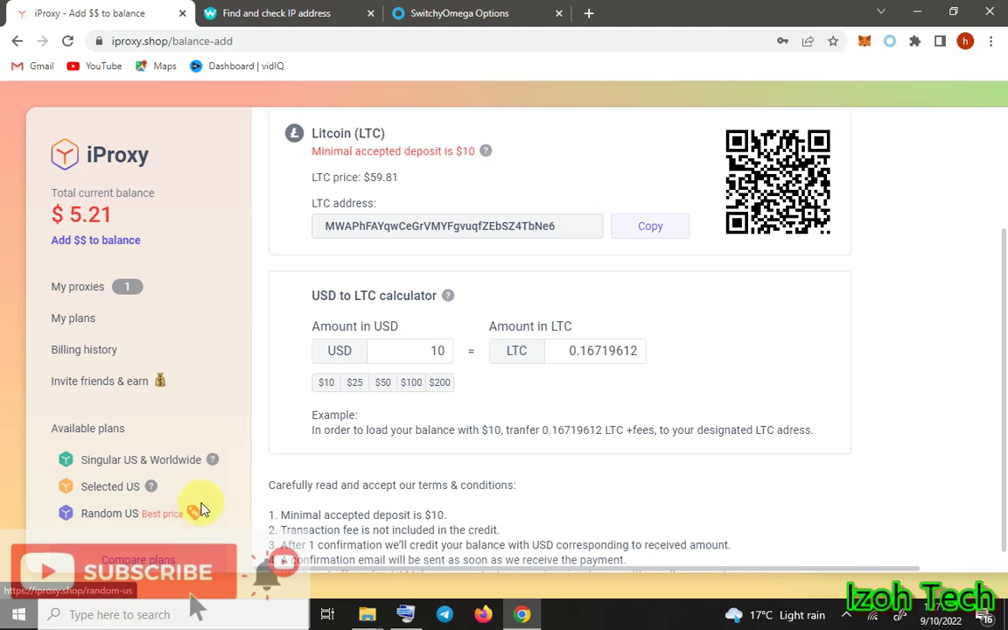
click(116, 464)
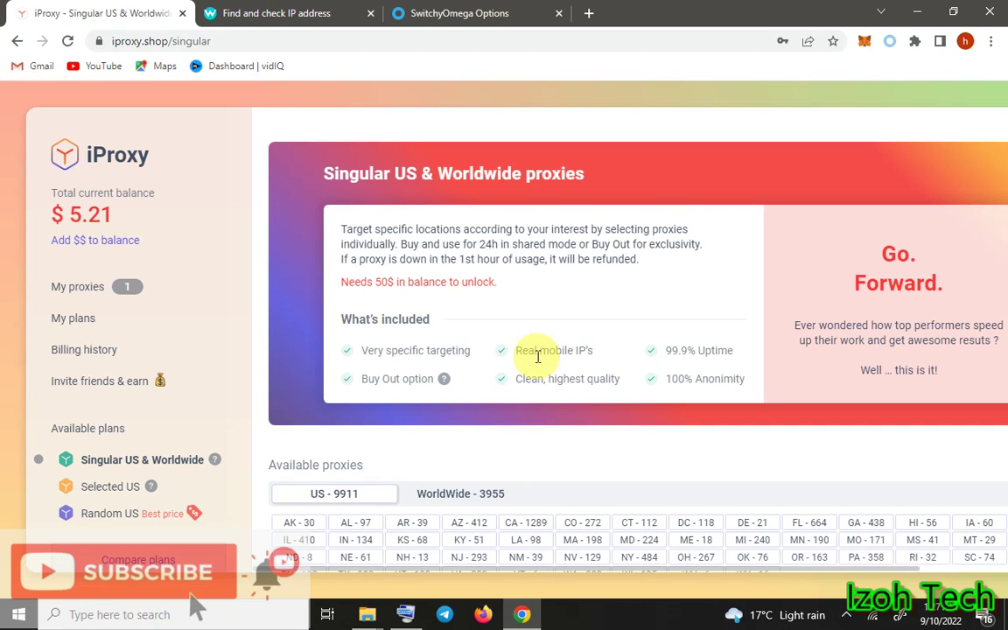
scroll(535, 354, down, 2)
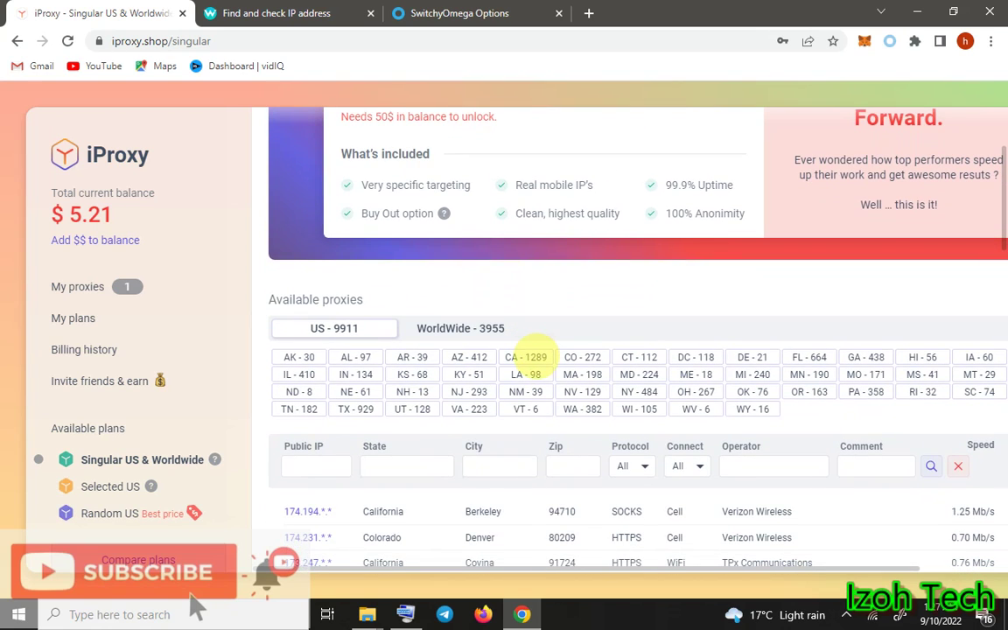
scroll(526, 352, down, 1)
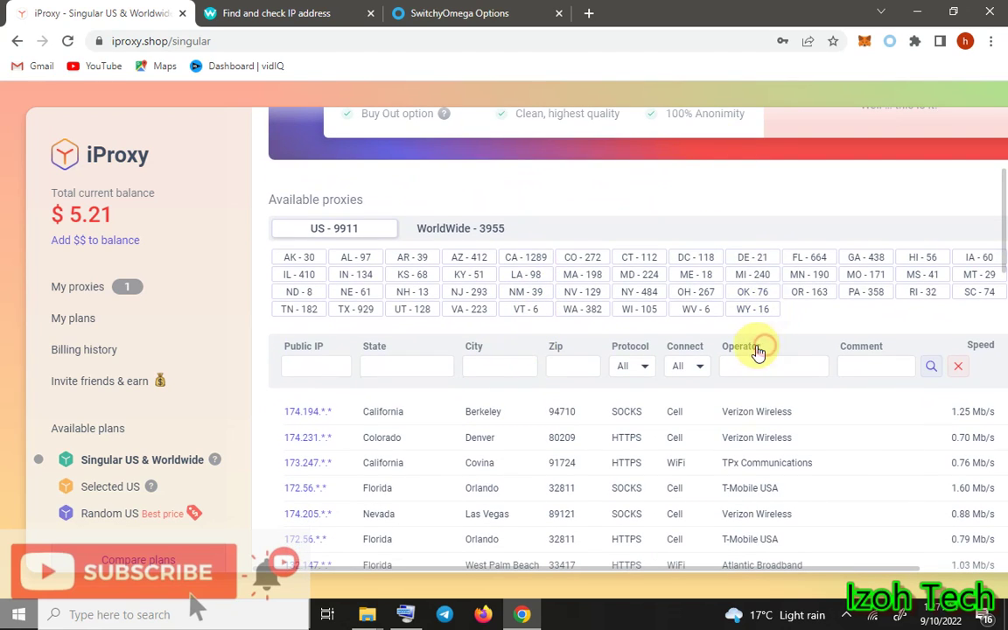
click(725, 348)
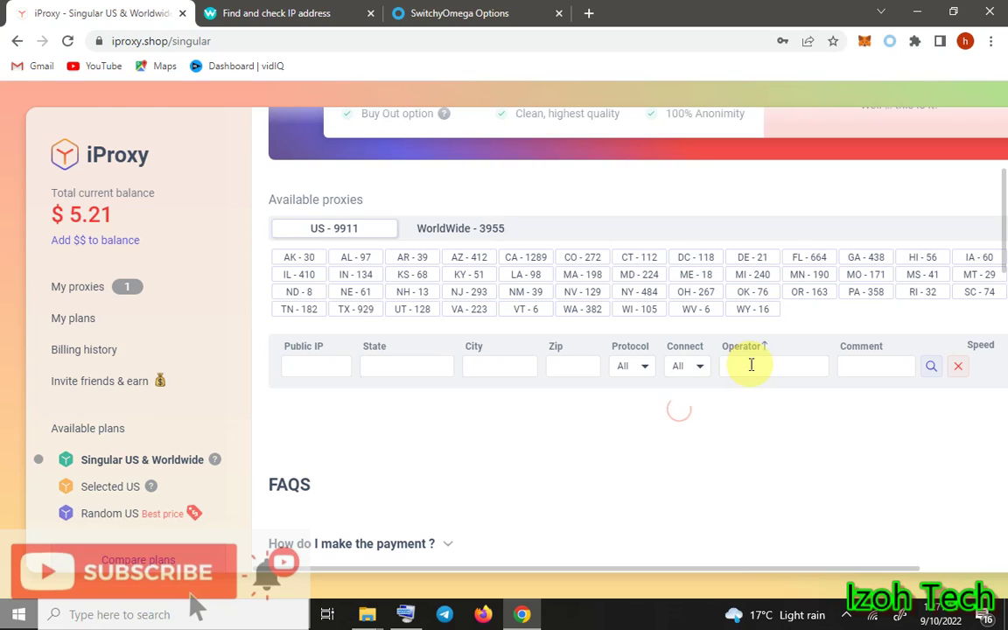
click(749, 368)
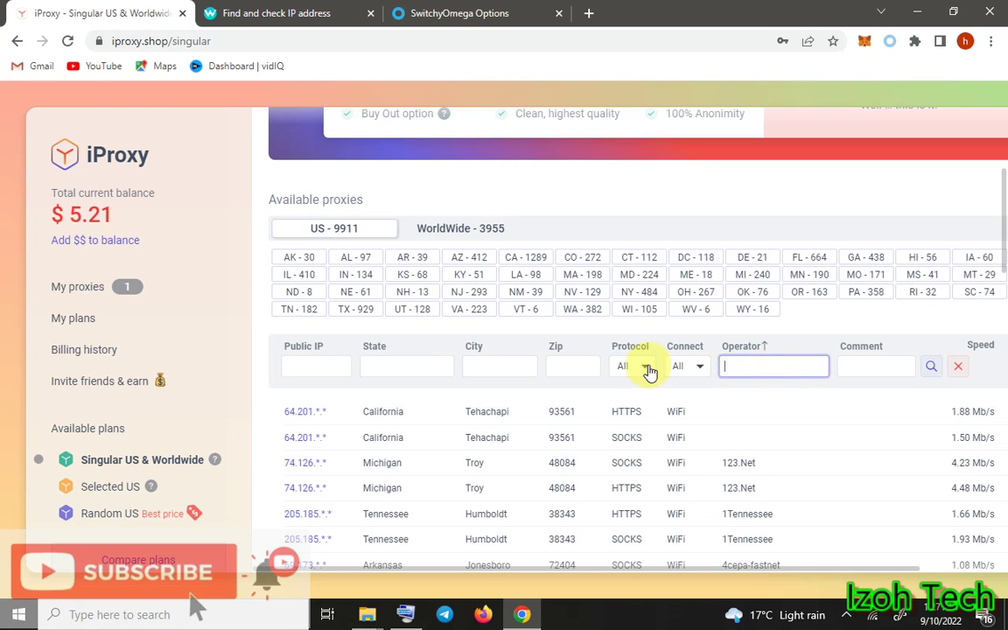
Try the Louisiana state filter on the available US proxies and switch it to California
click(524, 278)
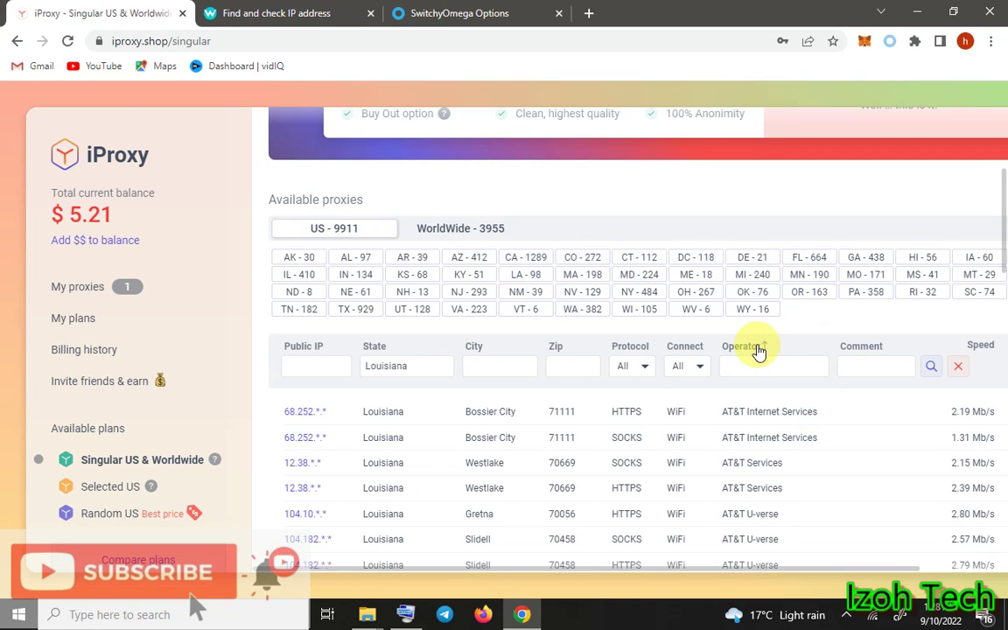
drag(1005, 231, 1004, 140)
click(746, 513)
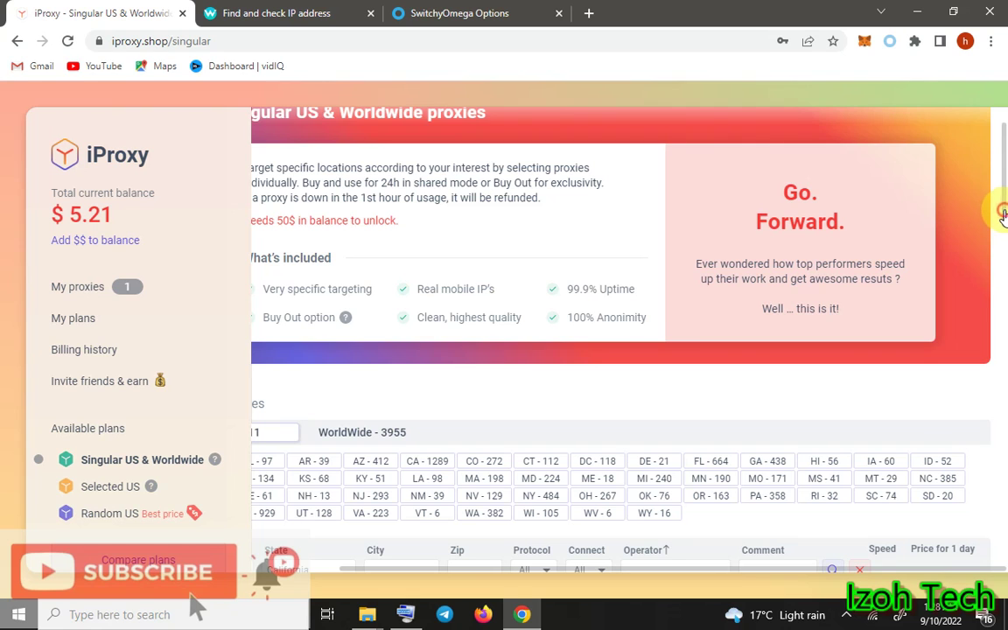
drag(1003, 215, 1003, 303)
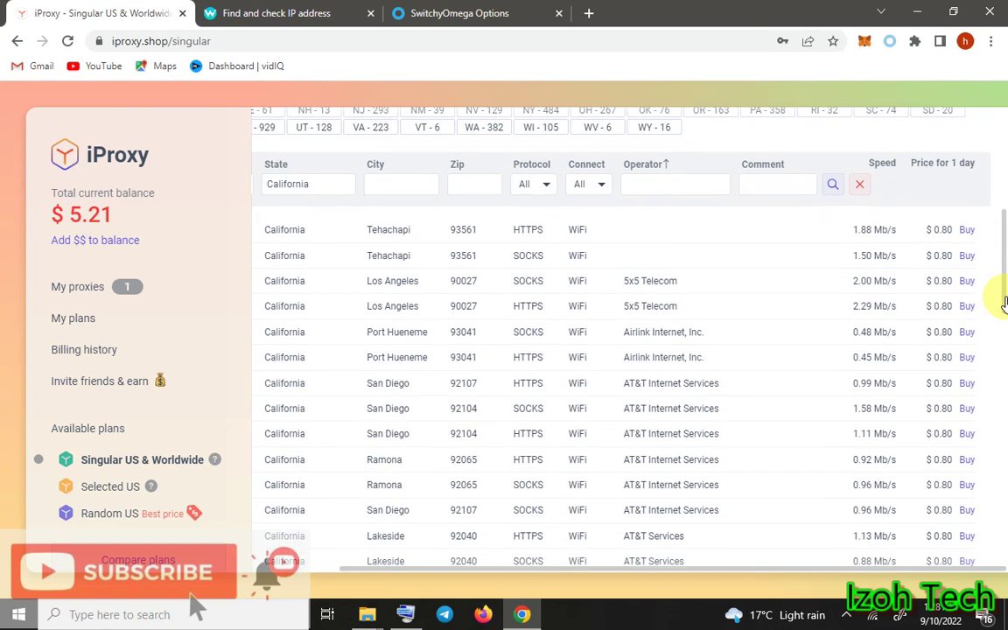
Sort the California proxies by operator in descending order and look through the listed speeds and daily prices
click(648, 165)
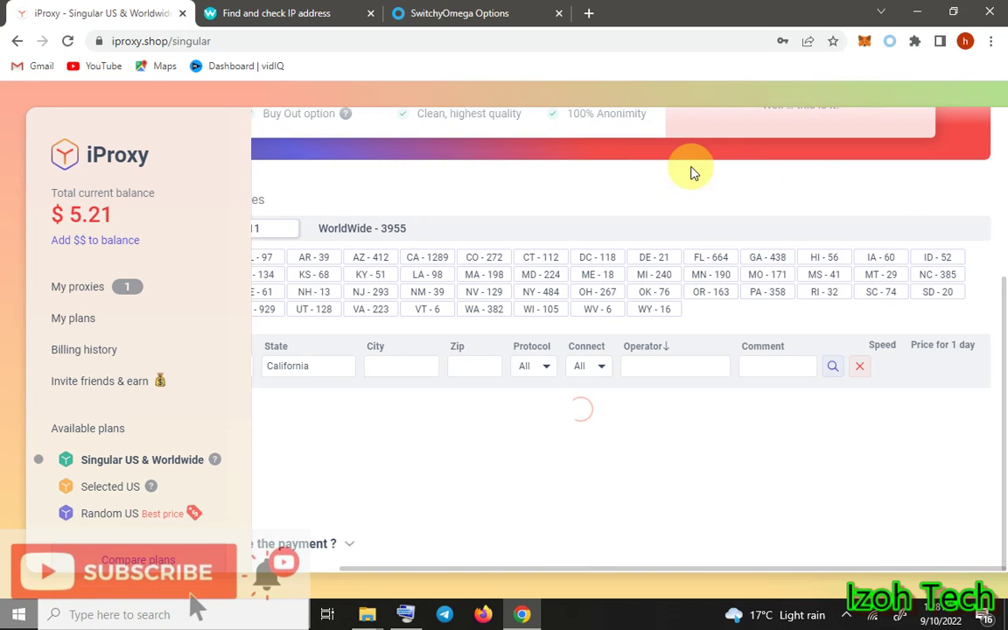
scroll(937, 214, down, 2)
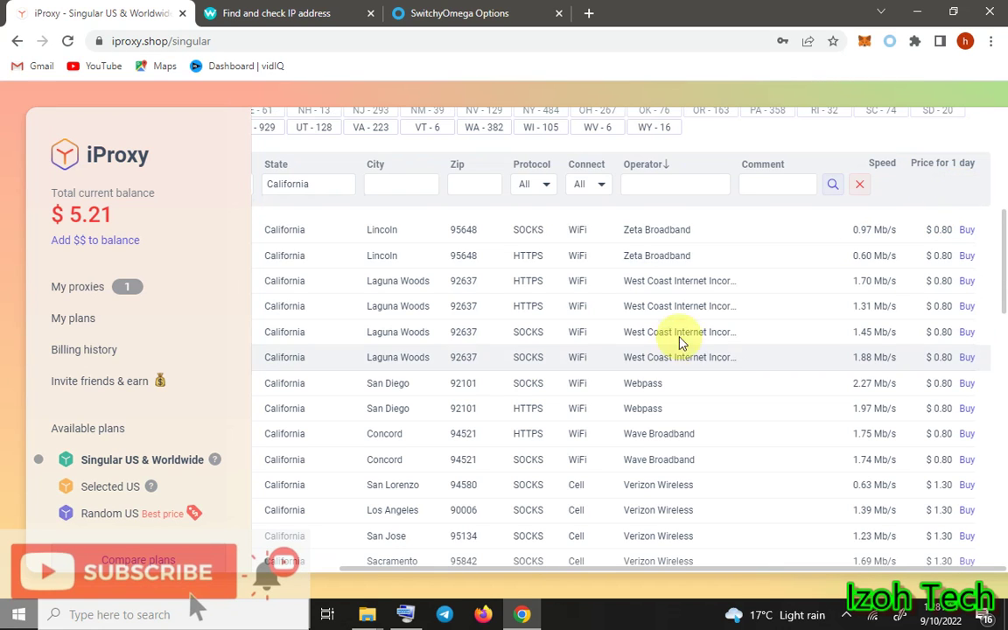
drag(1001, 241, 1005, 296)
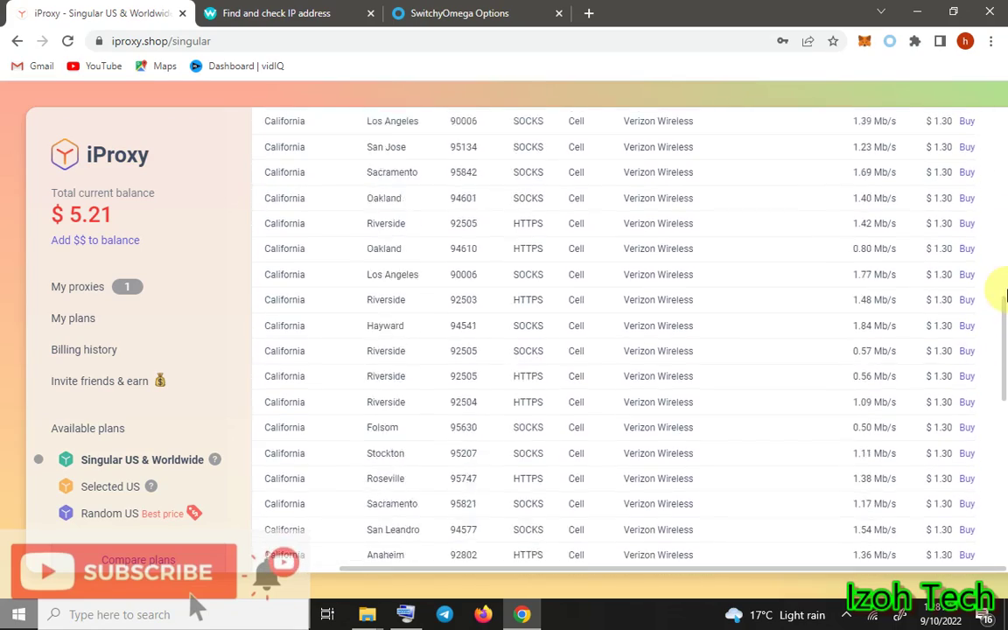
scroll(901, 227, up, 7)
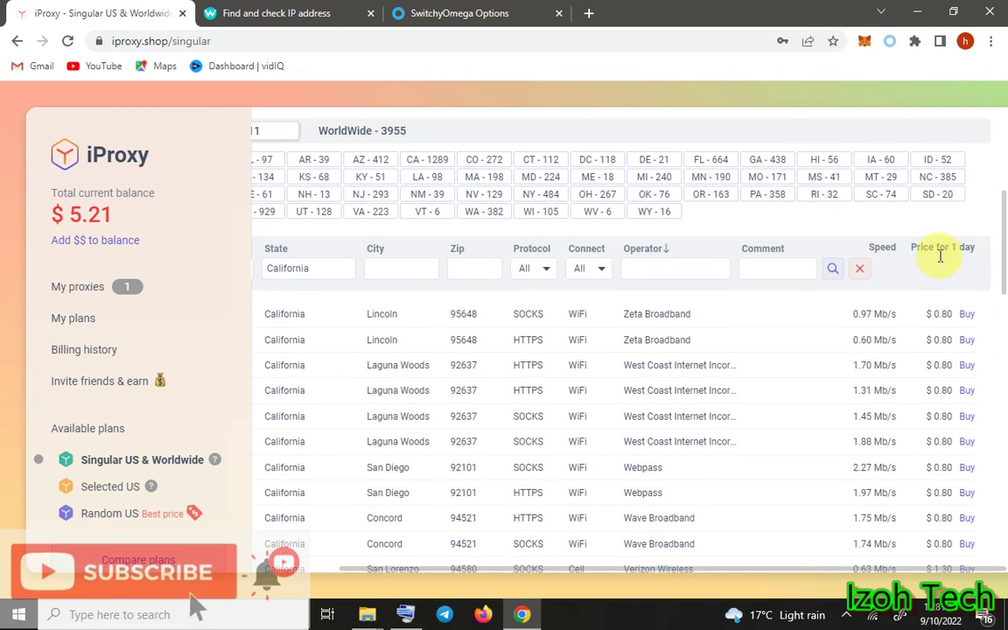
drag(634, 571, 491, 569)
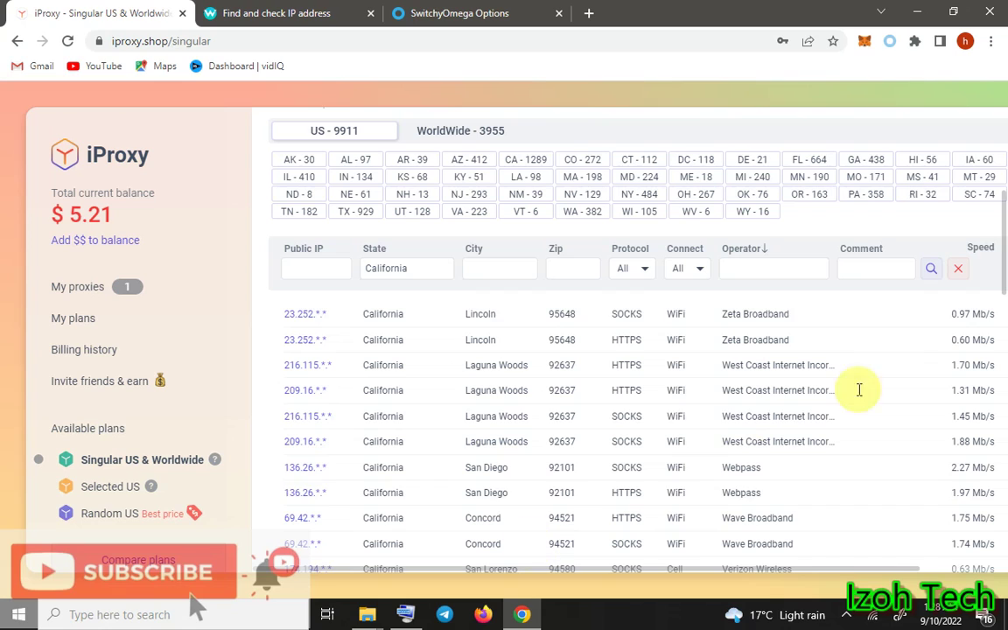
Set the connection type filter to WiFi and check the one-day prices of the listed proxies
click(743, 267)
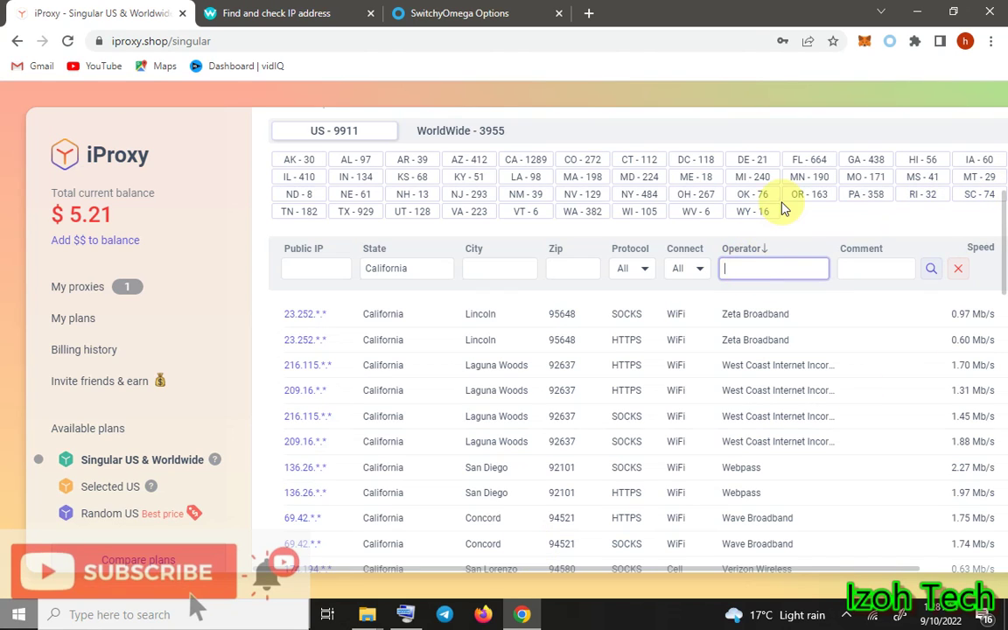
click(694, 269)
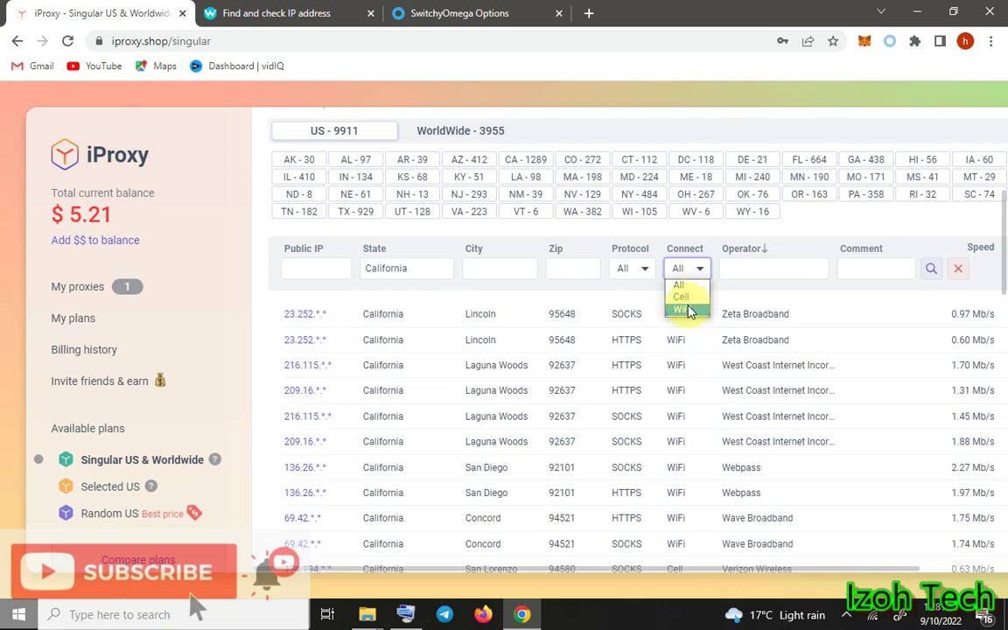
click(687, 299)
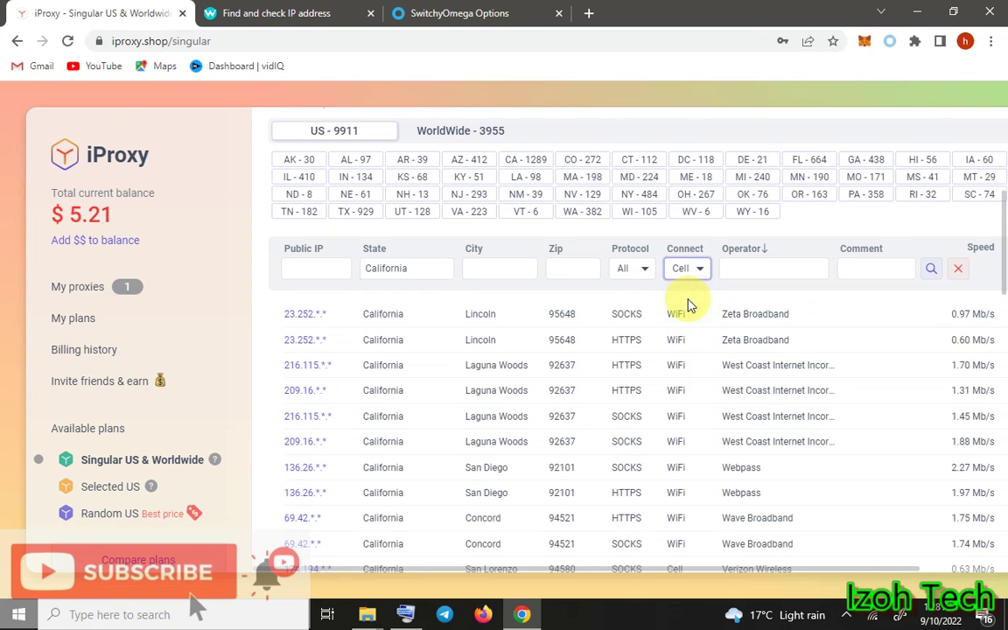
click(696, 270)
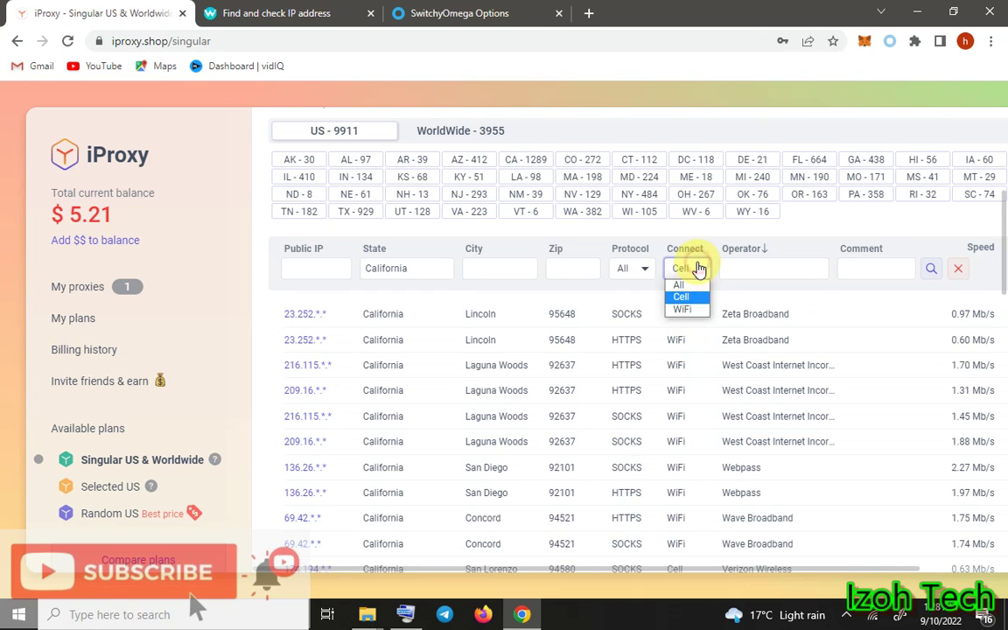
click(690, 311)
drag(673, 574, 792, 574)
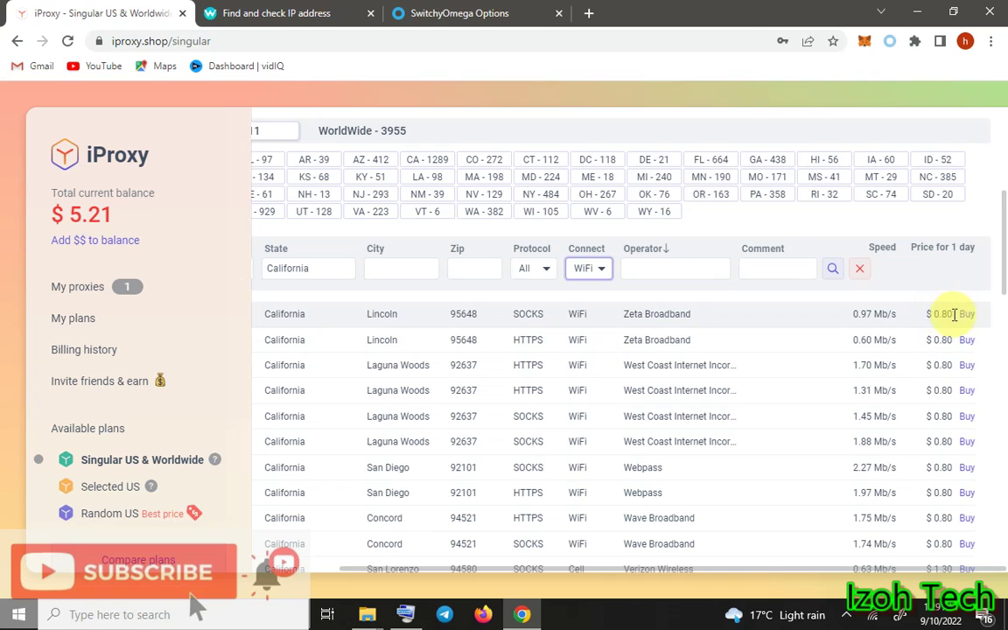
Filter the California proxies by the Cell connection type and run the search
click(584, 269)
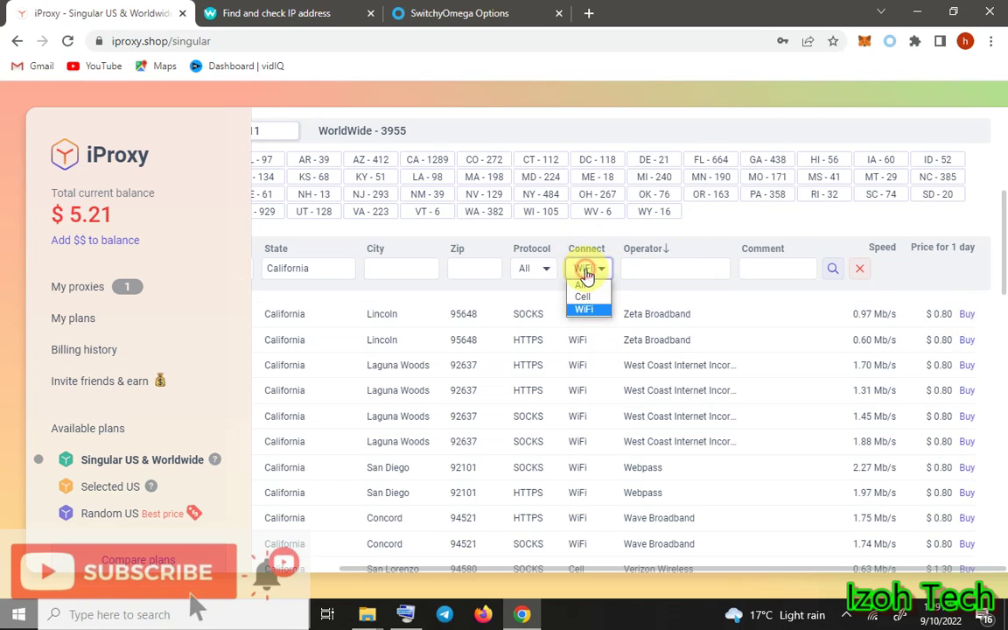
click(587, 297)
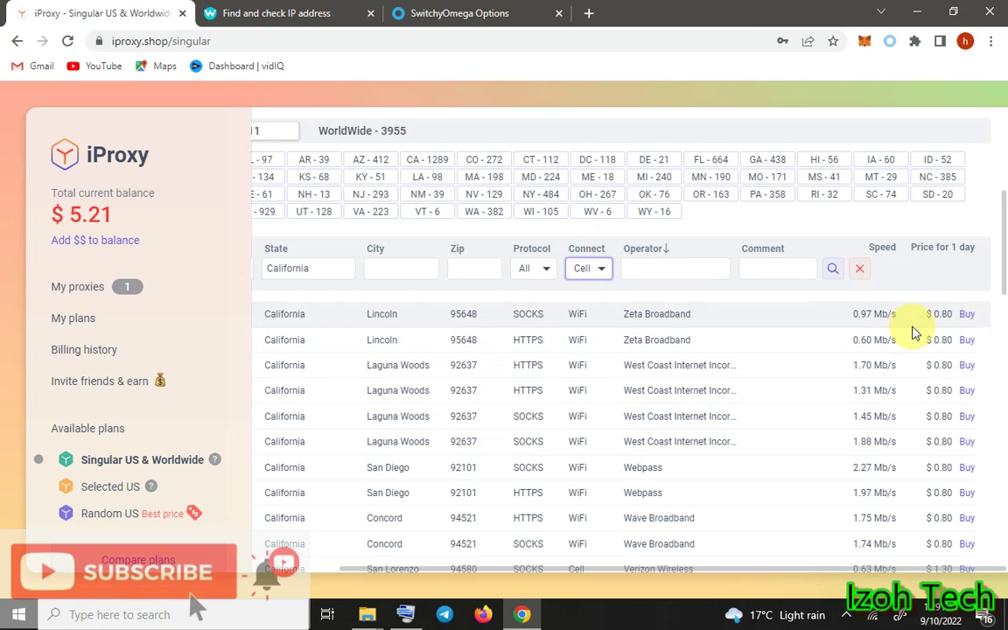
click(832, 270)
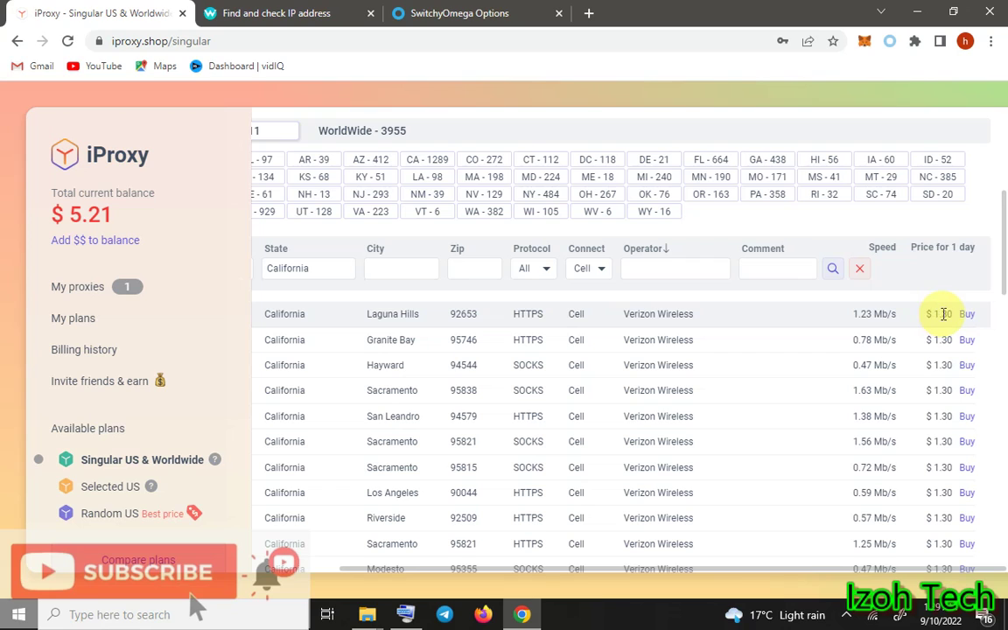
Set the protocol filter to Socks and look over the zip, city and operator filter fields
click(545, 270)
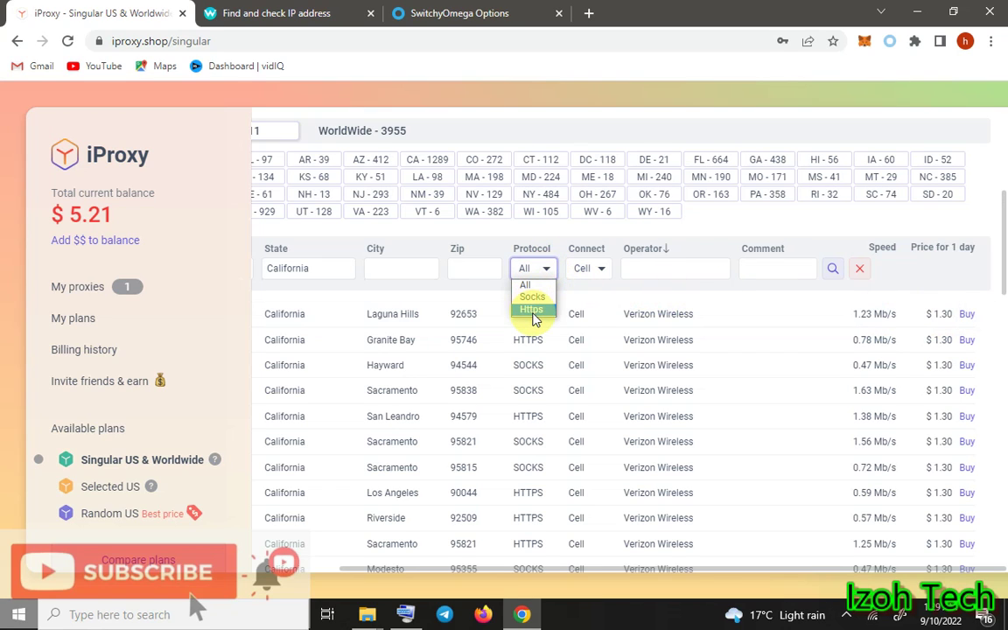
click(534, 298)
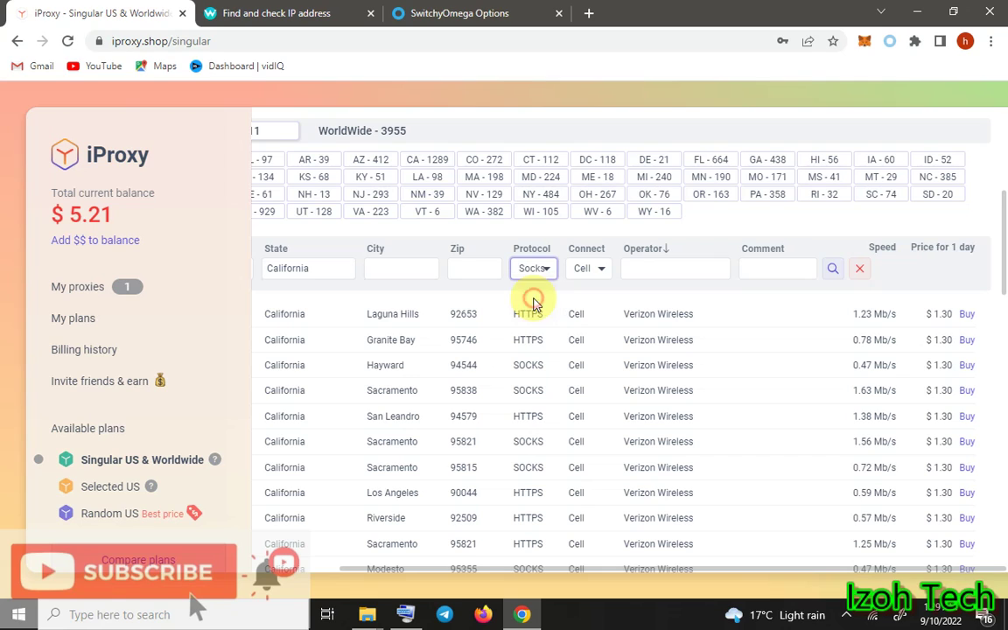
click(483, 271)
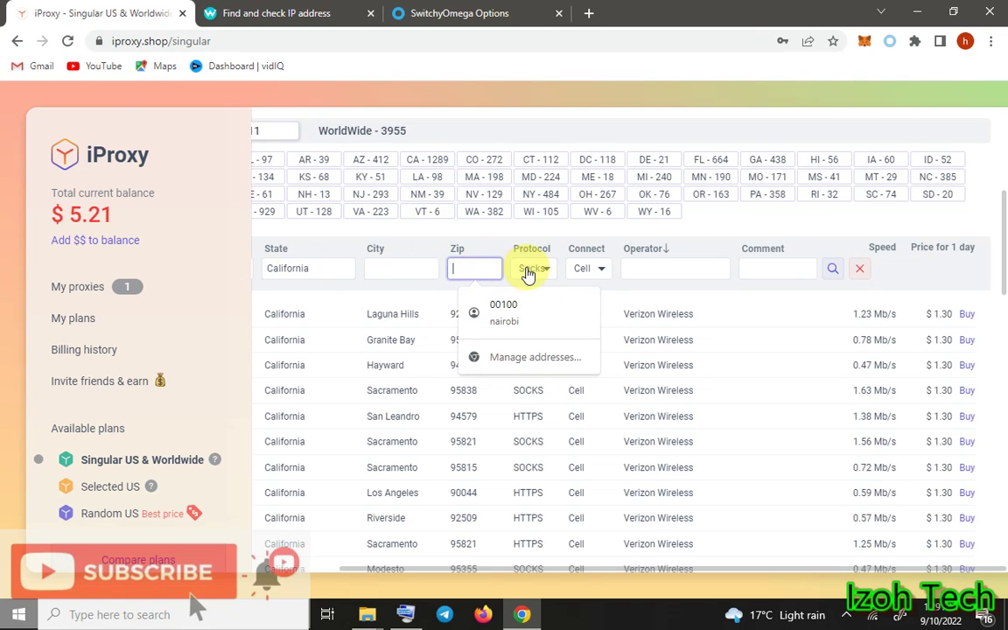
click(396, 267)
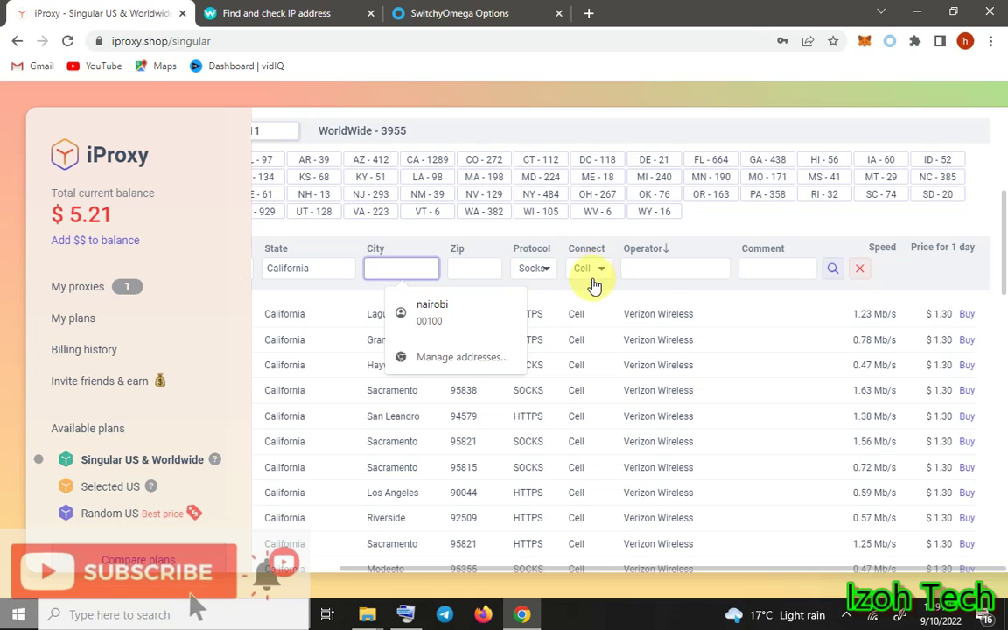
click(664, 270)
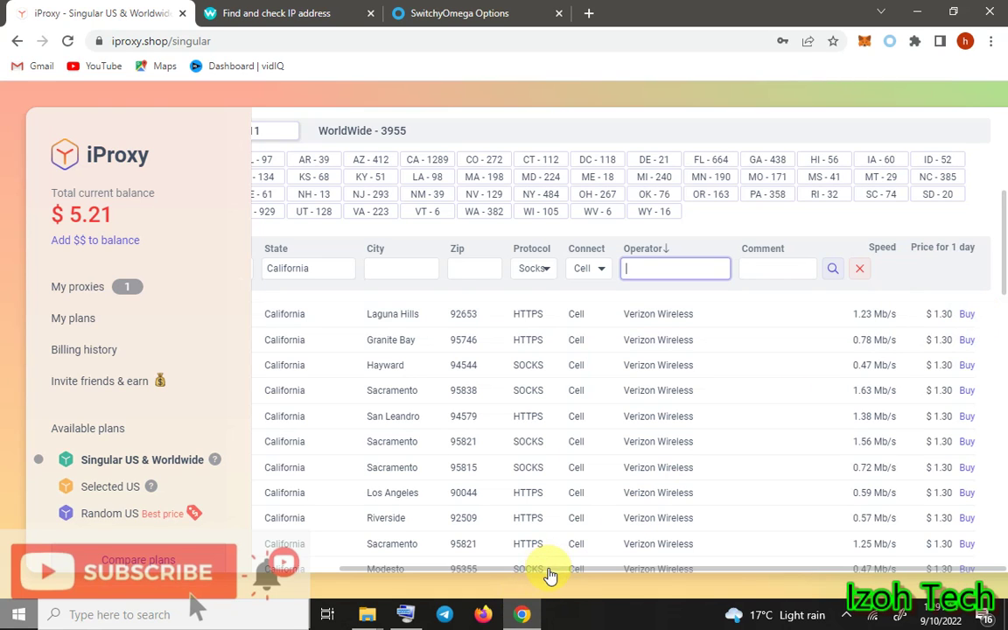
drag(551, 575, 653, 579)
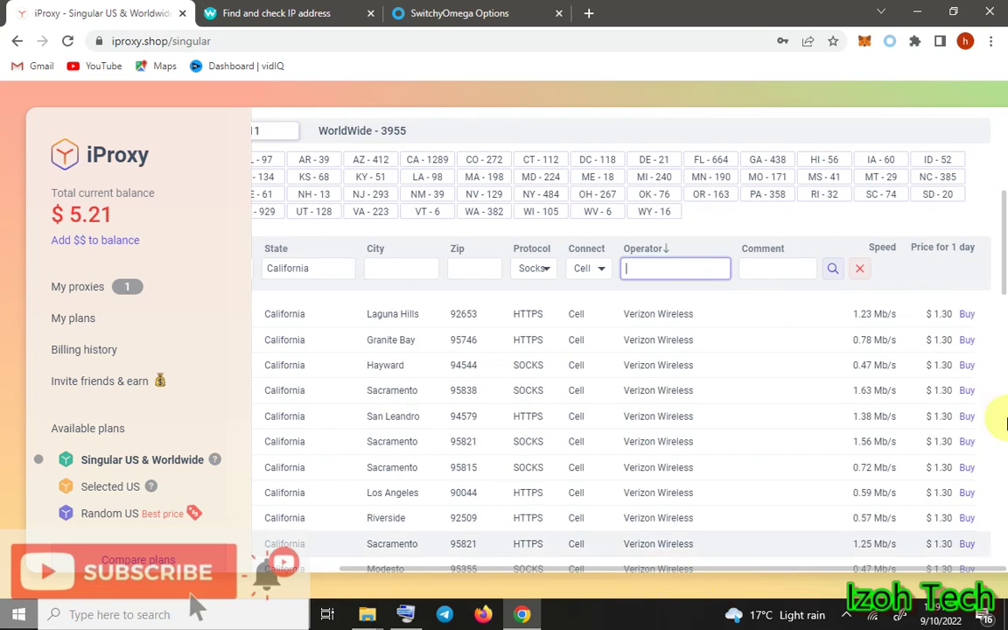
Open the order summary for the Laguna Hills Verizon Wireless proxy, read its one-hour refund terms and close it without buying
click(968, 316)
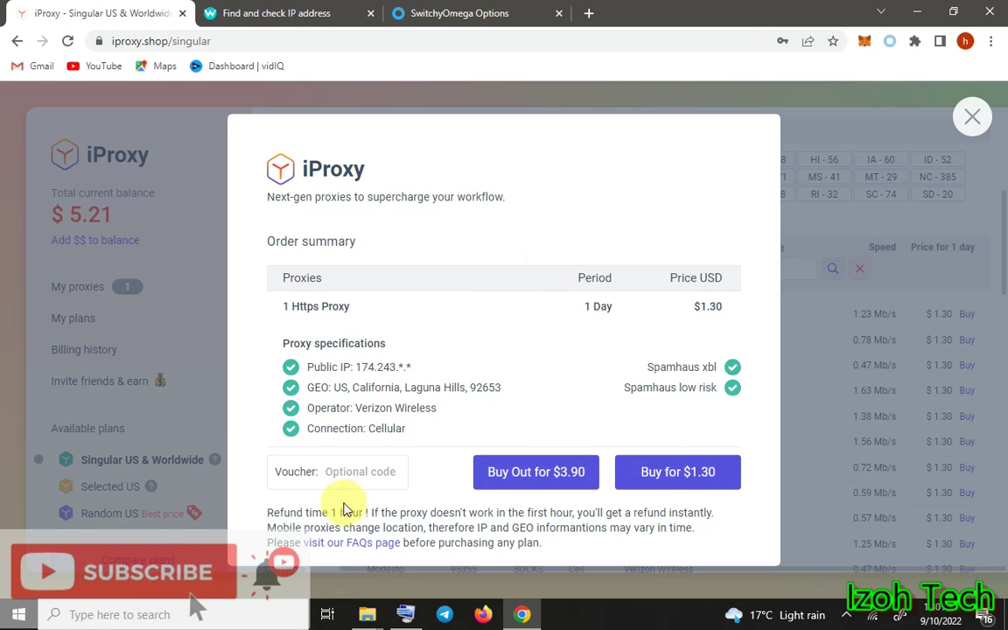
drag(256, 510, 573, 516)
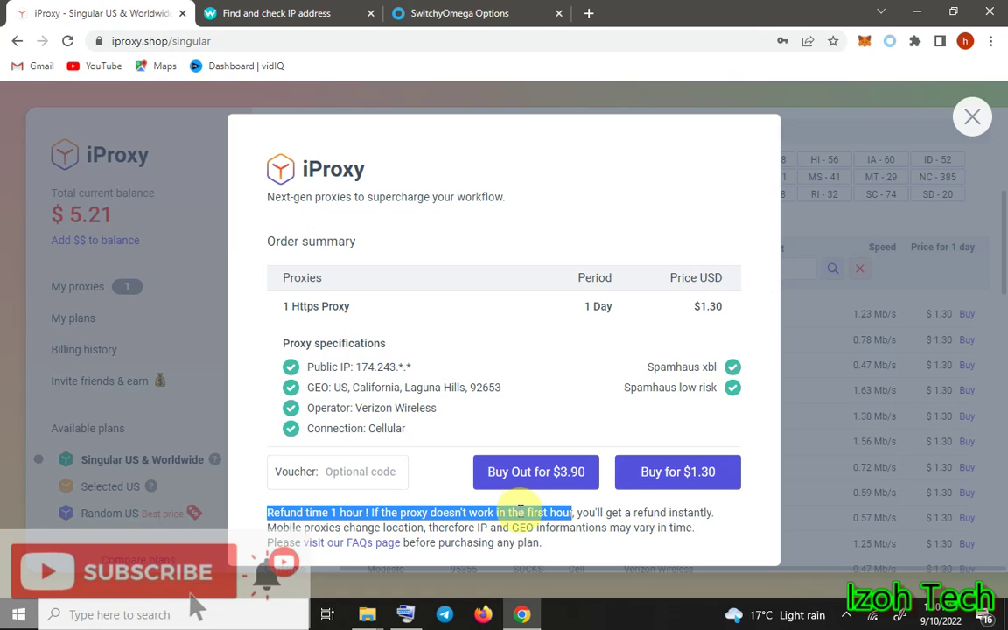
click(595, 513)
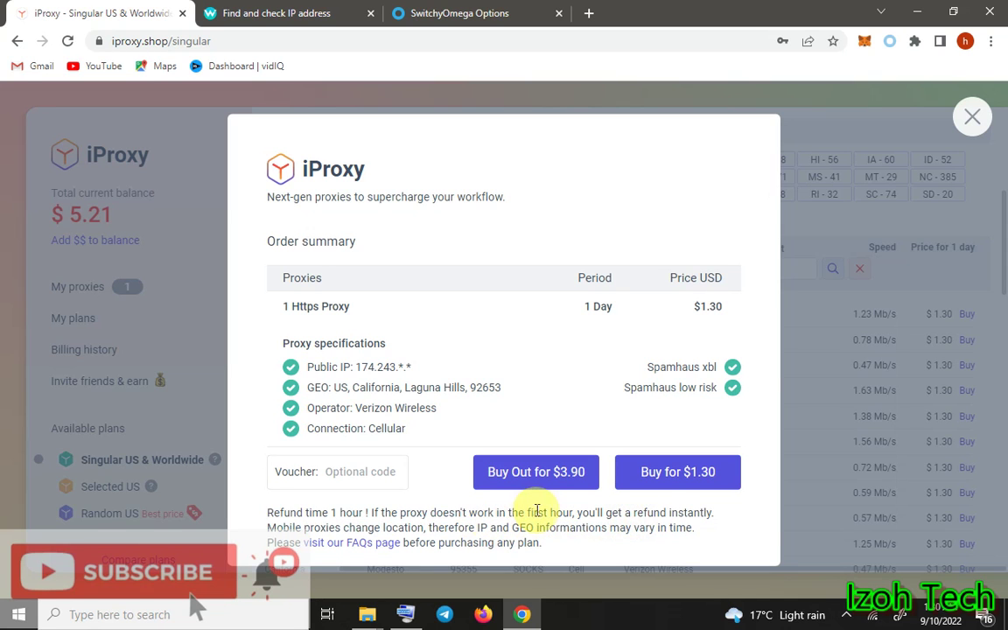
click(975, 116)
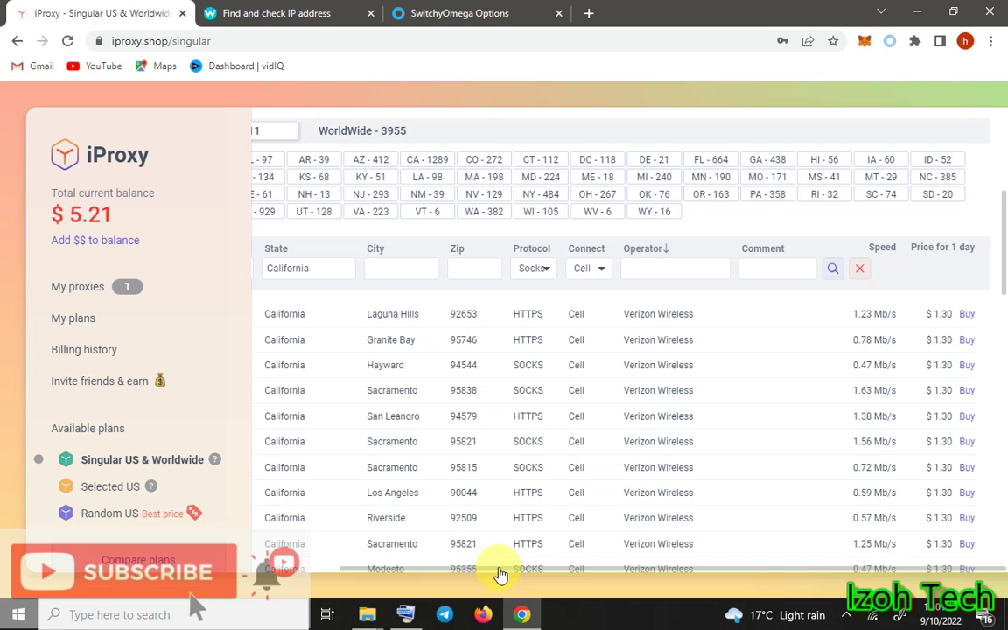
Filter the California Cell Socks proxies by public IPs starting with 107 and run the search
drag(501, 571, 412, 570)
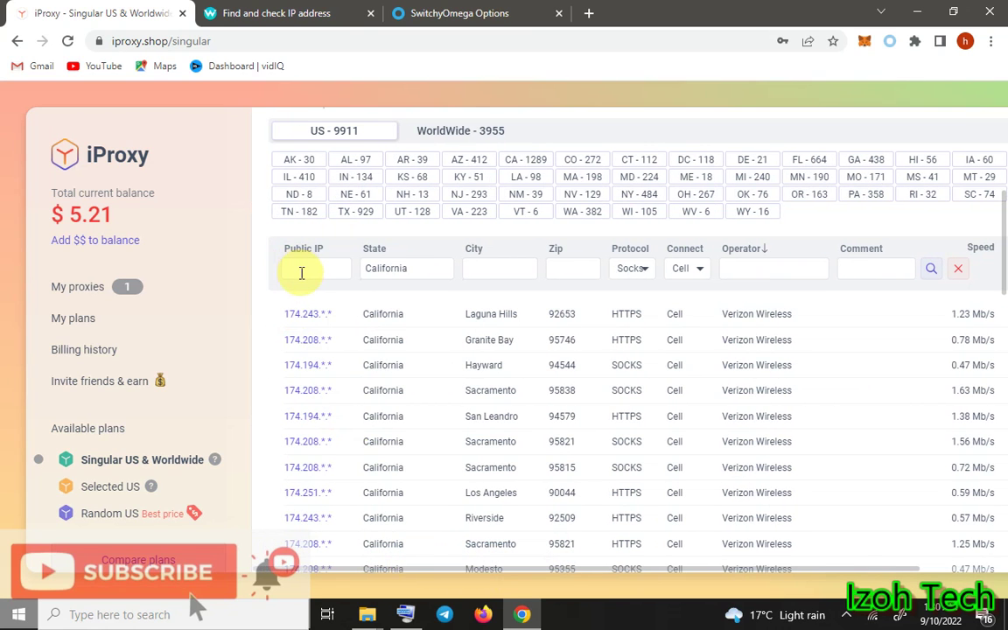
click(301, 273)
click(933, 271)
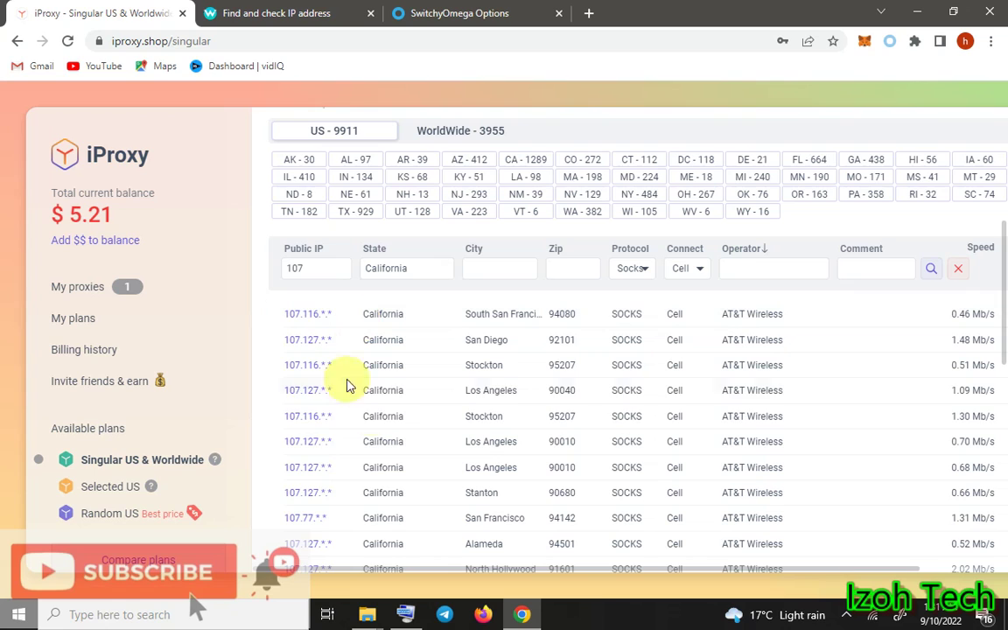
Open the Selected US plan and choose a Cellular connection with the Starter 30-minute IP rotation
click(112, 488)
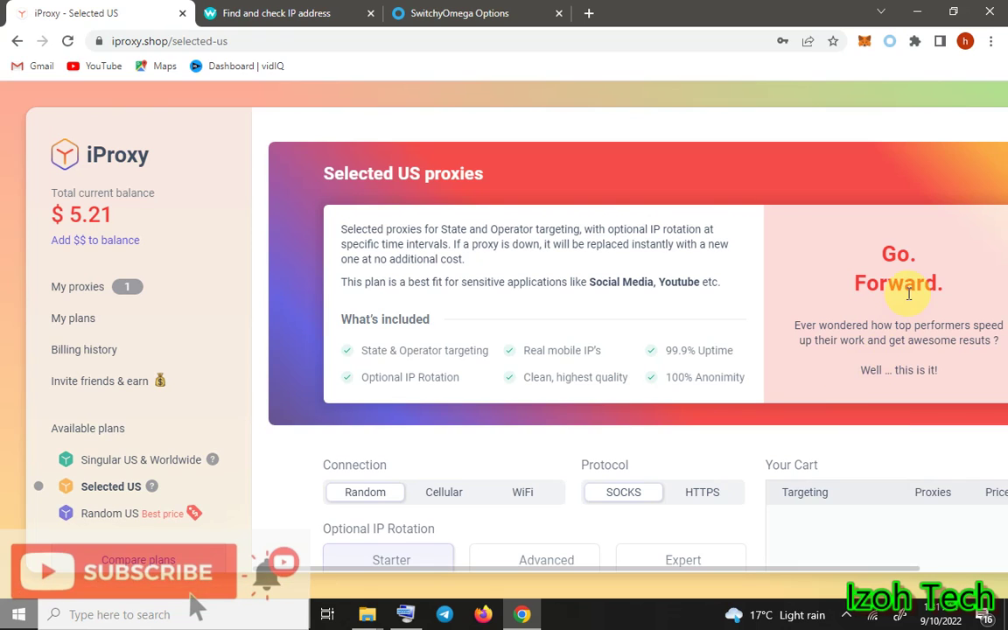
scroll(905, 294, down, 3)
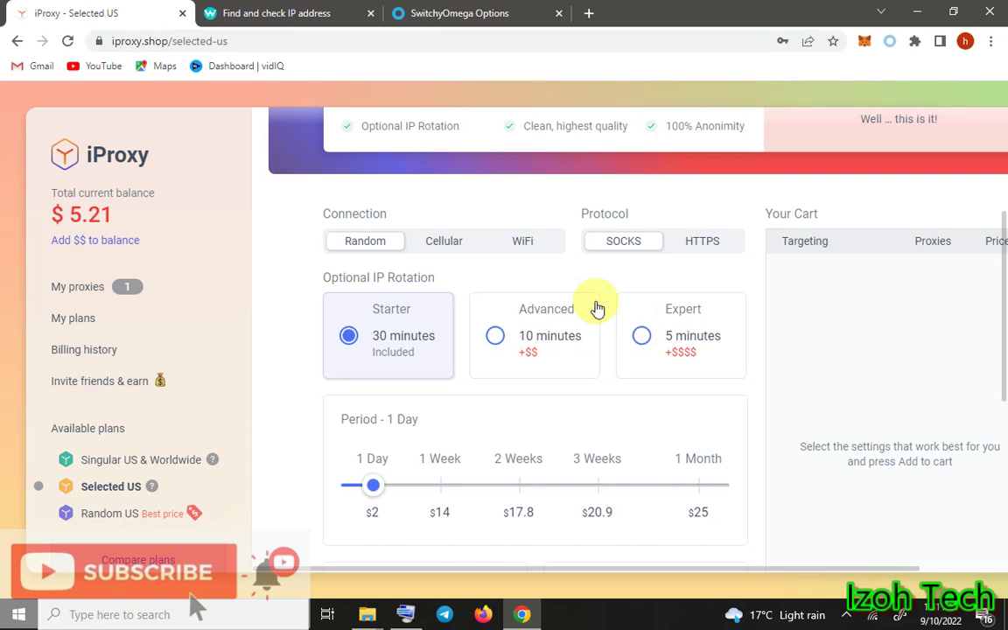
click(455, 250)
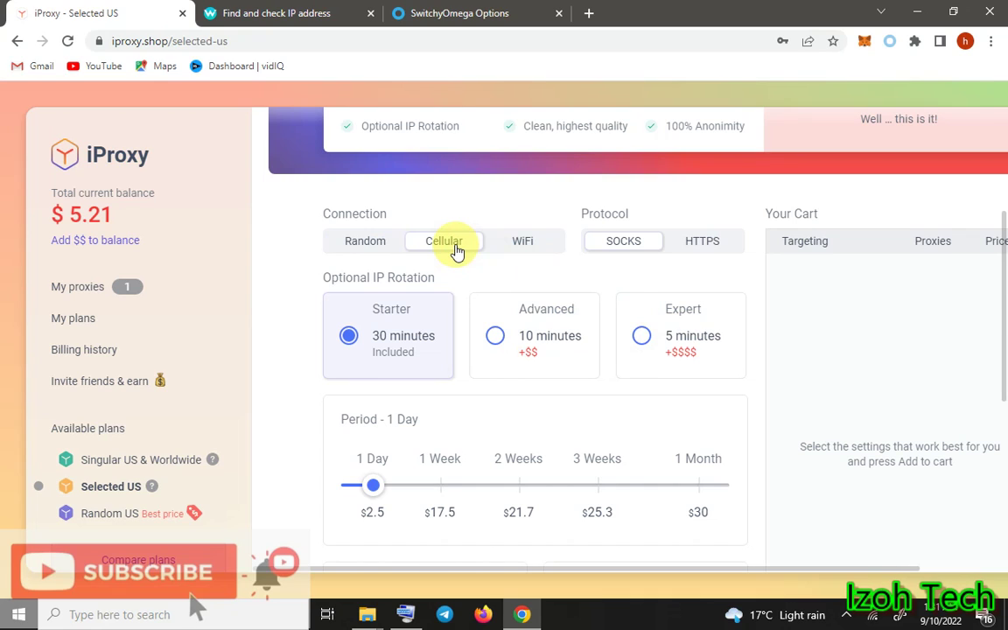
click(359, 337)
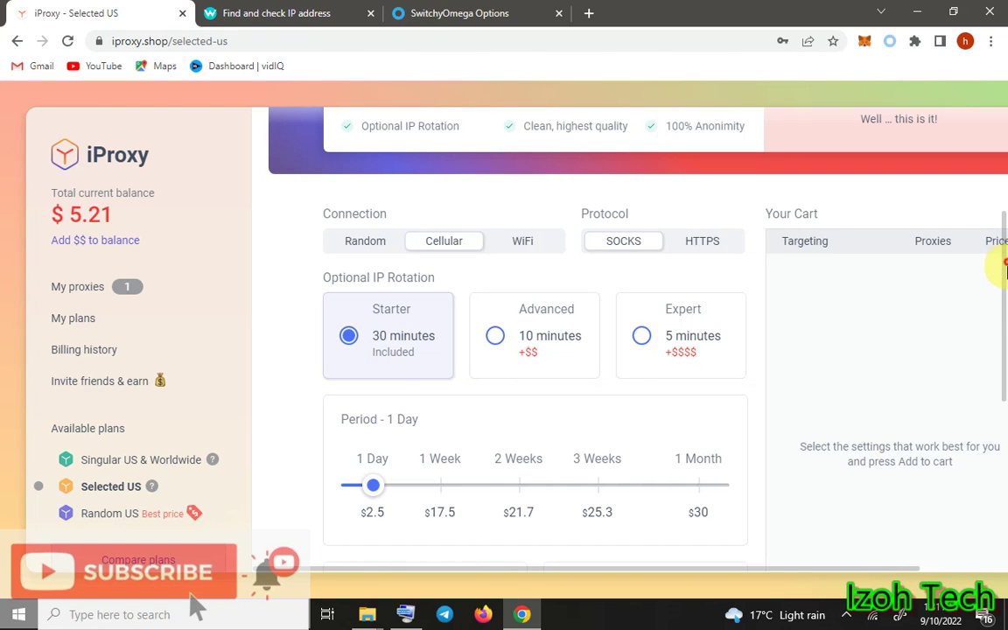
Target the plan at CA - California as the US state and T-Mobile USA as the operator
scroll(1002, 346, down, 3)
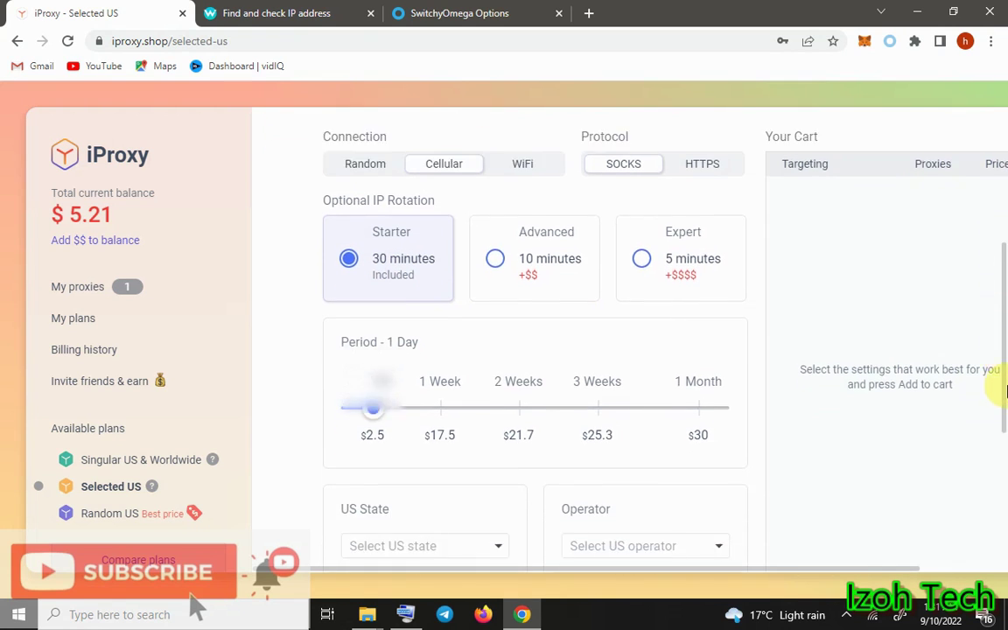
click(433, 358)
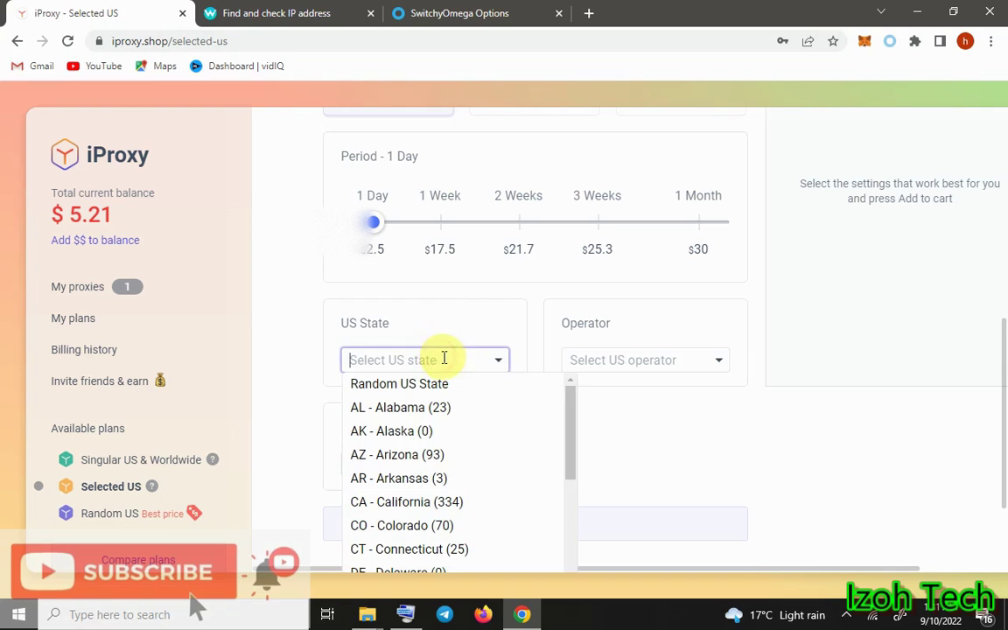
click(442, 501)
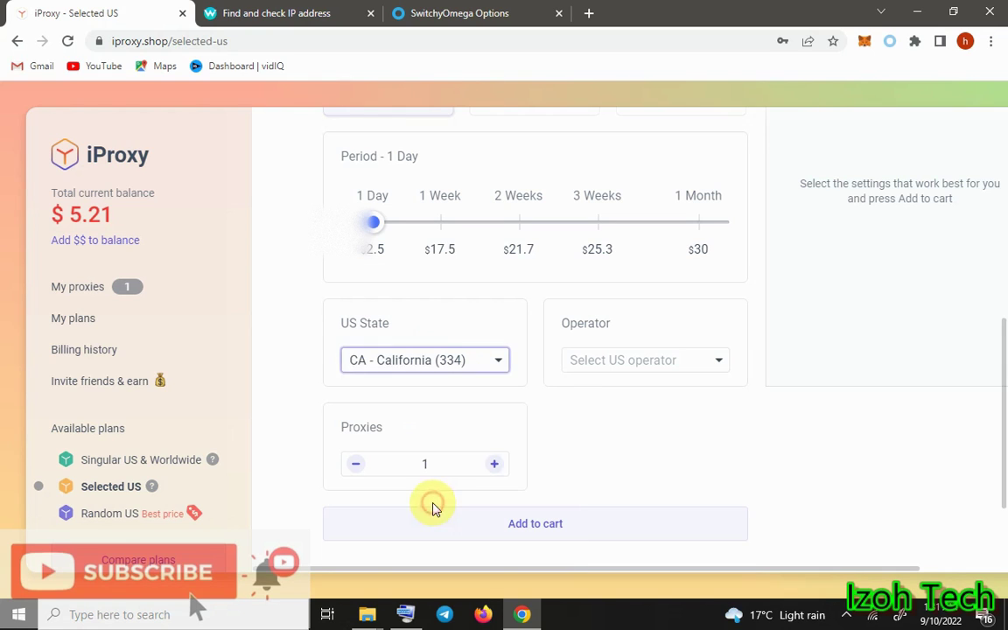
click(716, 360)
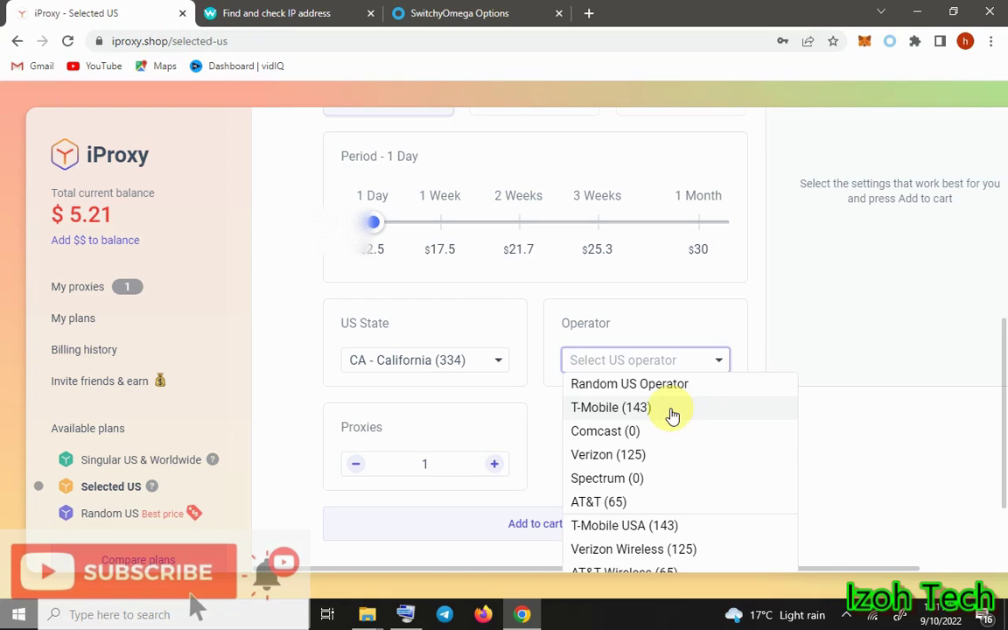
click(645, 525)
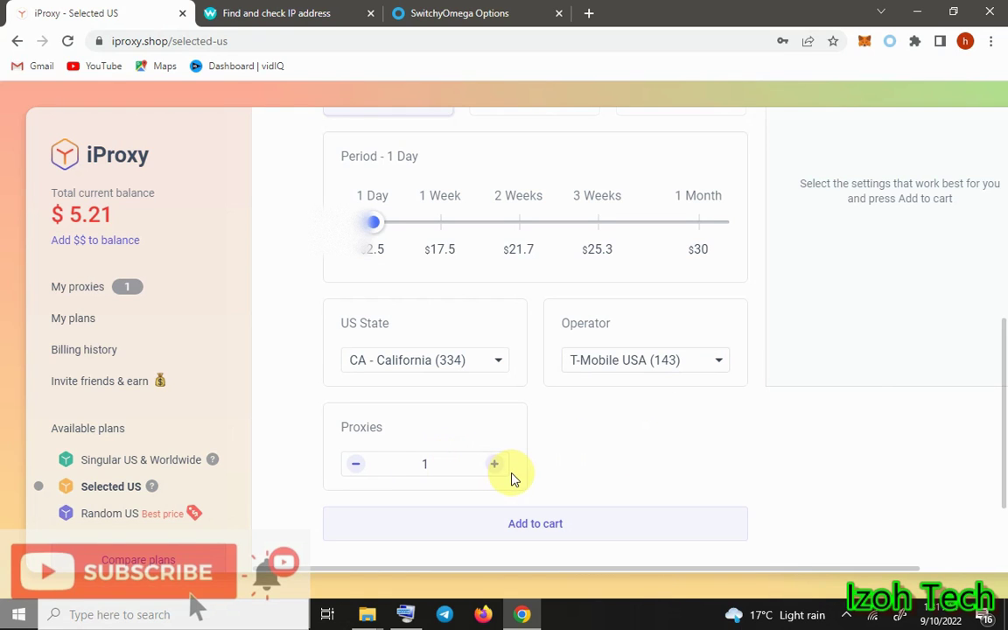
Add the one-day Selected US proxy to the cart, review its order summary and close it without buying
click(528, 536)
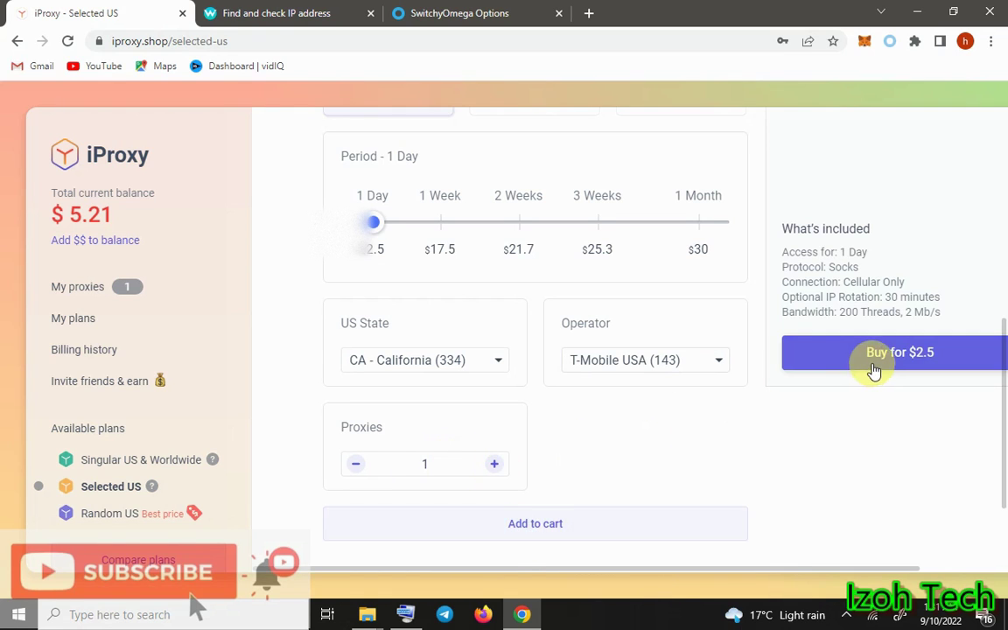
click(878, 364)
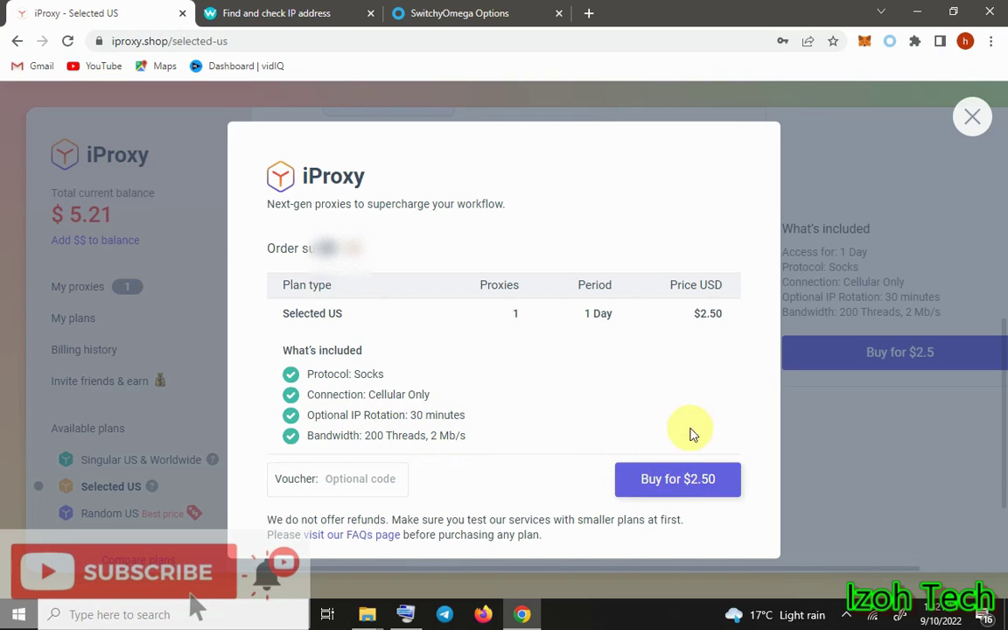
click(976, 123)
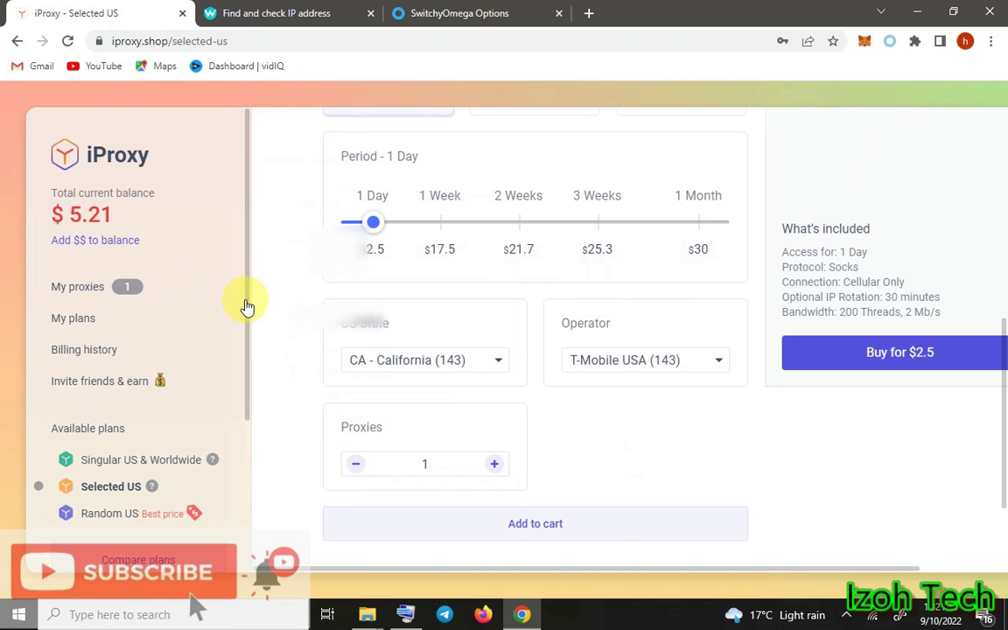
Open the iProxy account settings, switch to the Whoer page and reload it to check the current IP address
drag(249, 308, 248, 464)
click(103, 518)
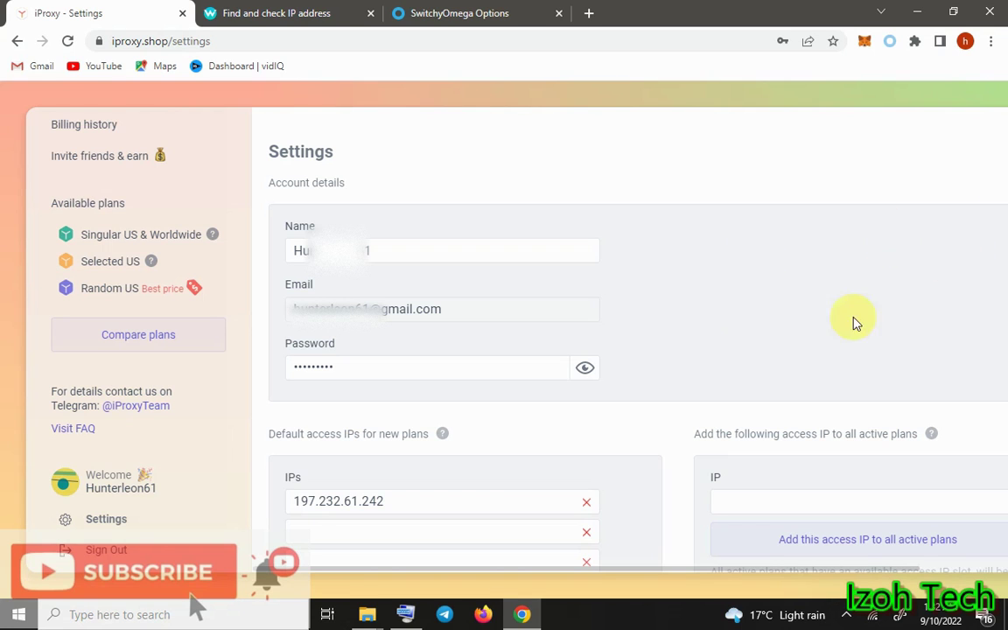
click(289, 12)
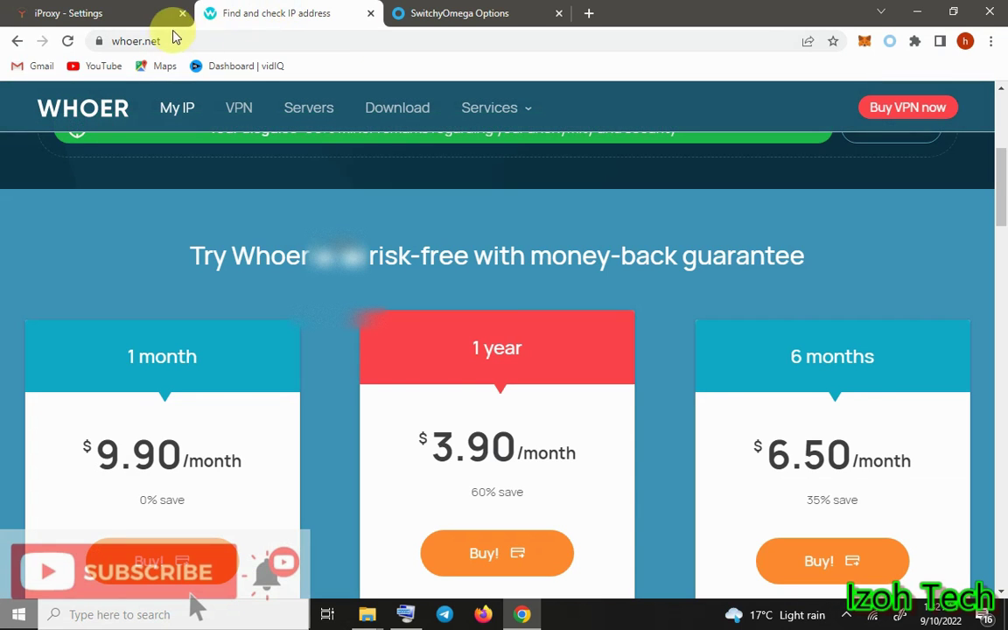
click(67, 42)
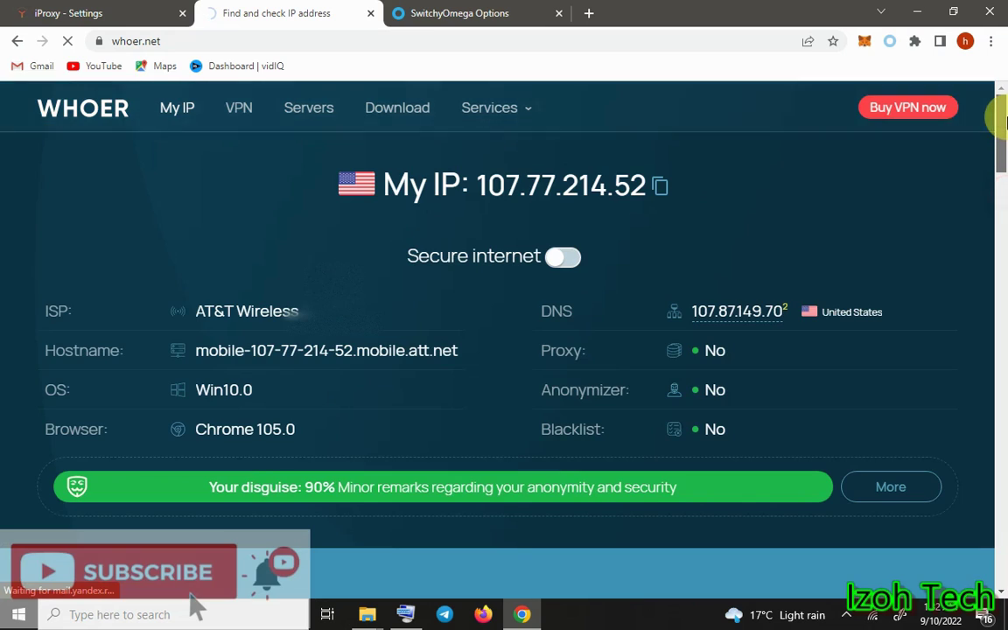
Take the browser off the SwitchyOmega proxy profile and copy the real IP address shown on Whoer
click(890, 41)
click(805, 94)
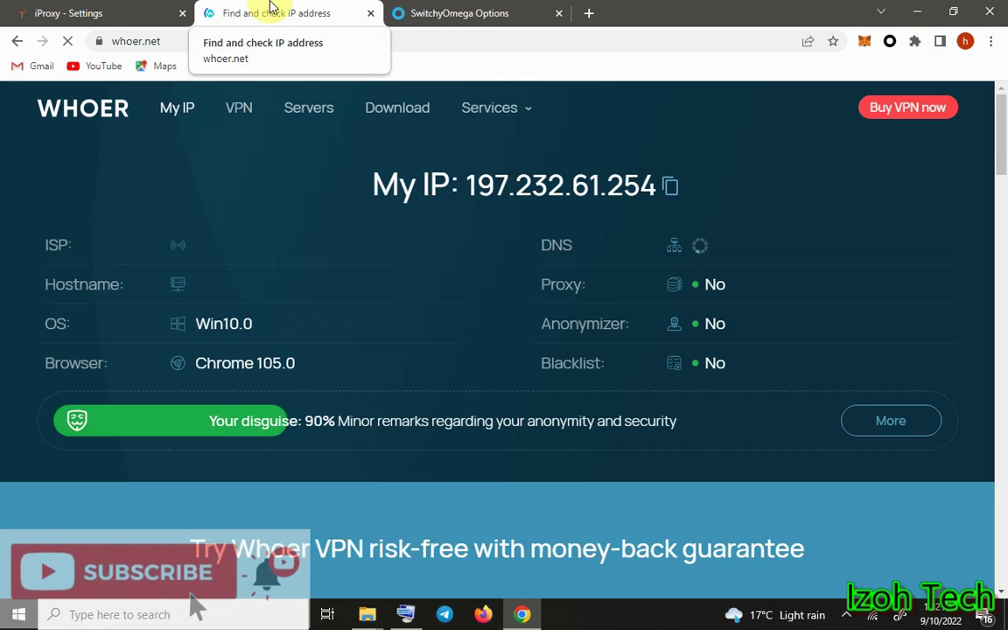
click(671, 188)
key(ctrl+c)
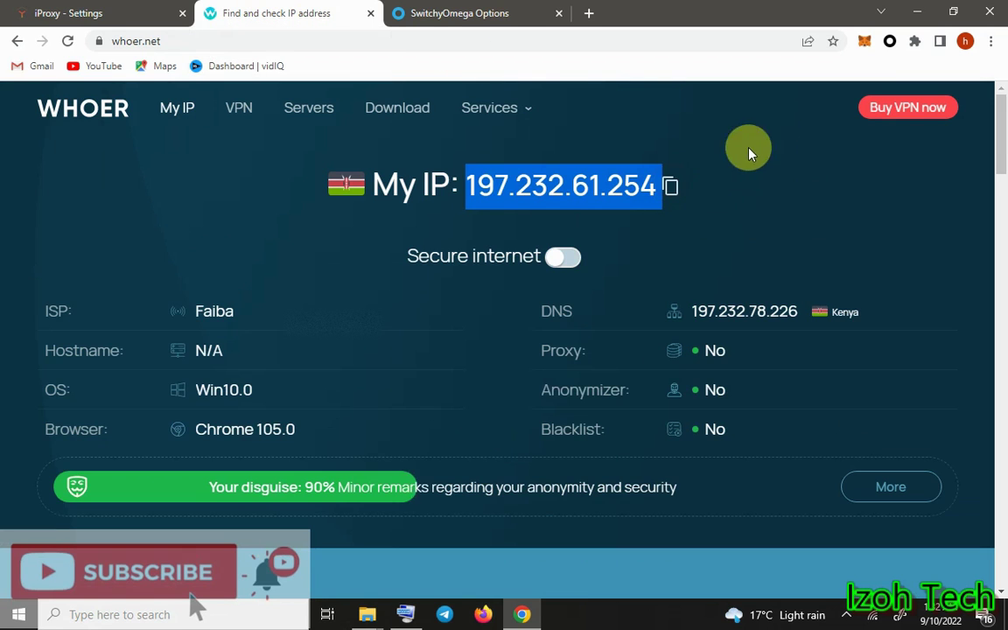
Paste the copied IP address into the iProxy settings as the access IP, add it to all active plans and dismiss the notice
click(109, 11)
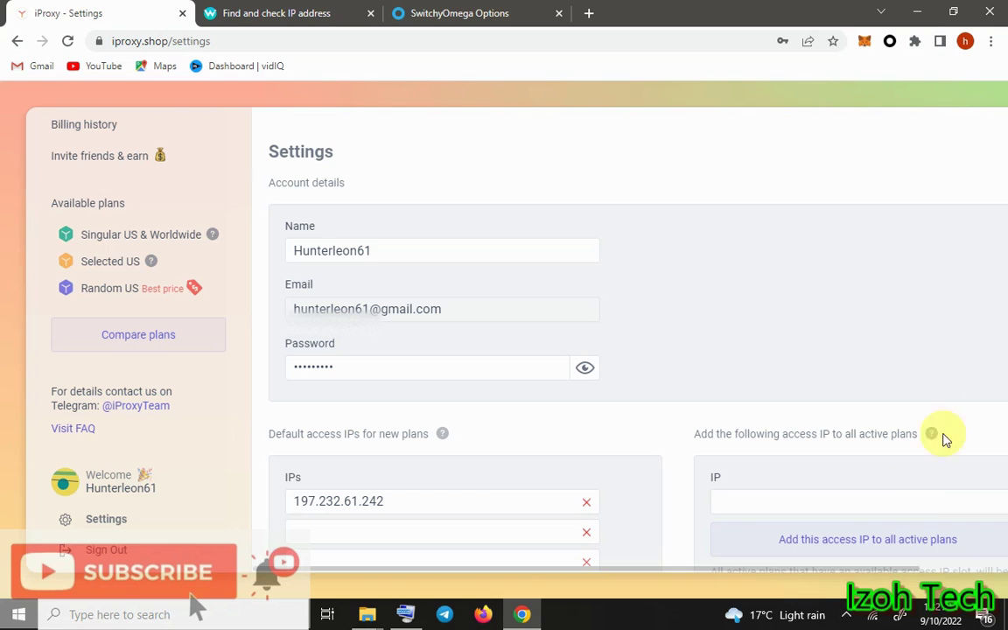
click(796, 499)
right_click(796, 498)
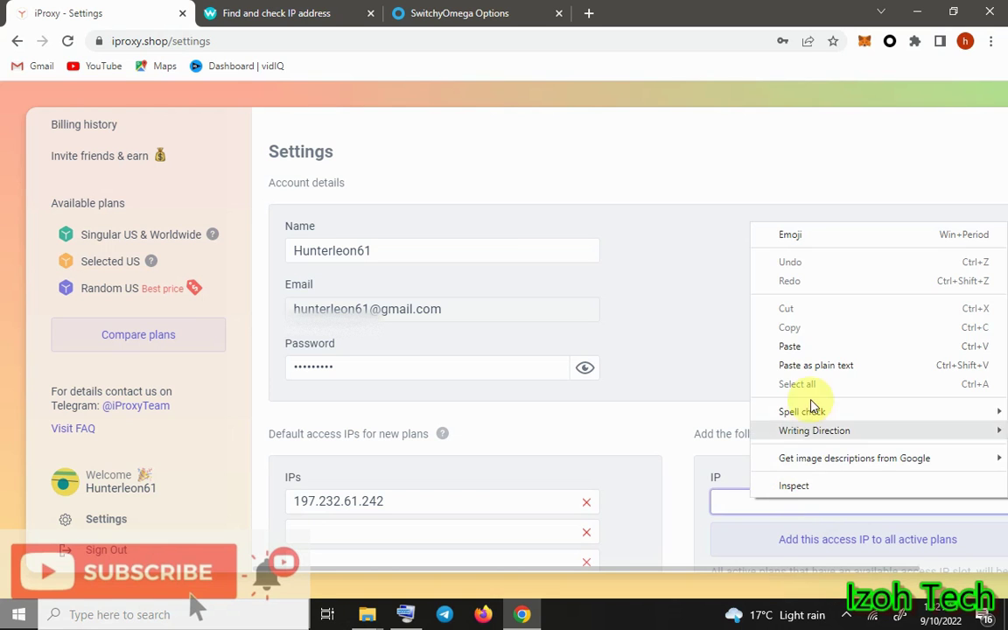
click(805, 347)
click(864, 543)
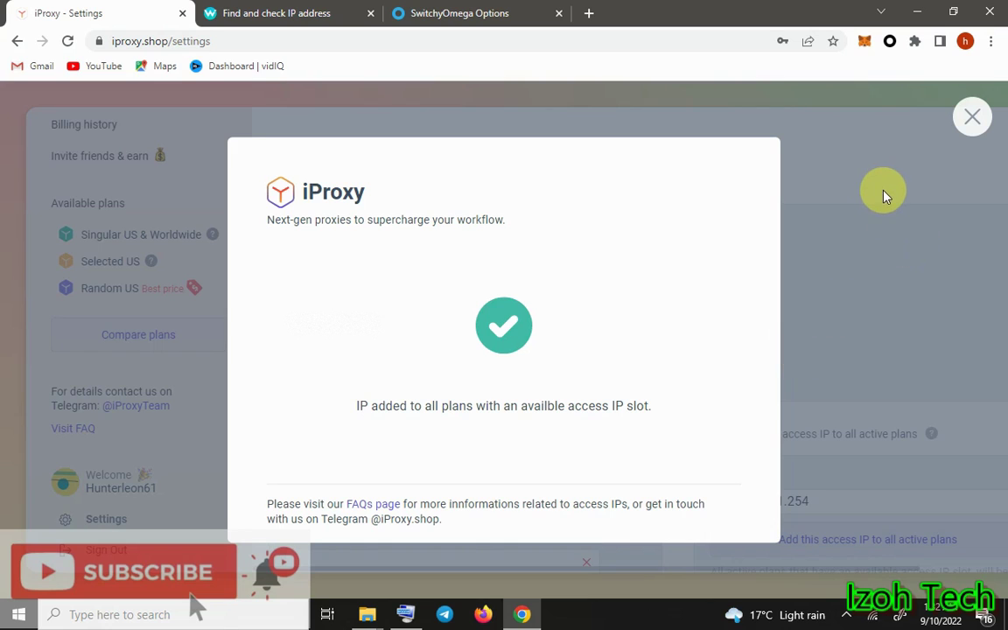
click(971, 117)
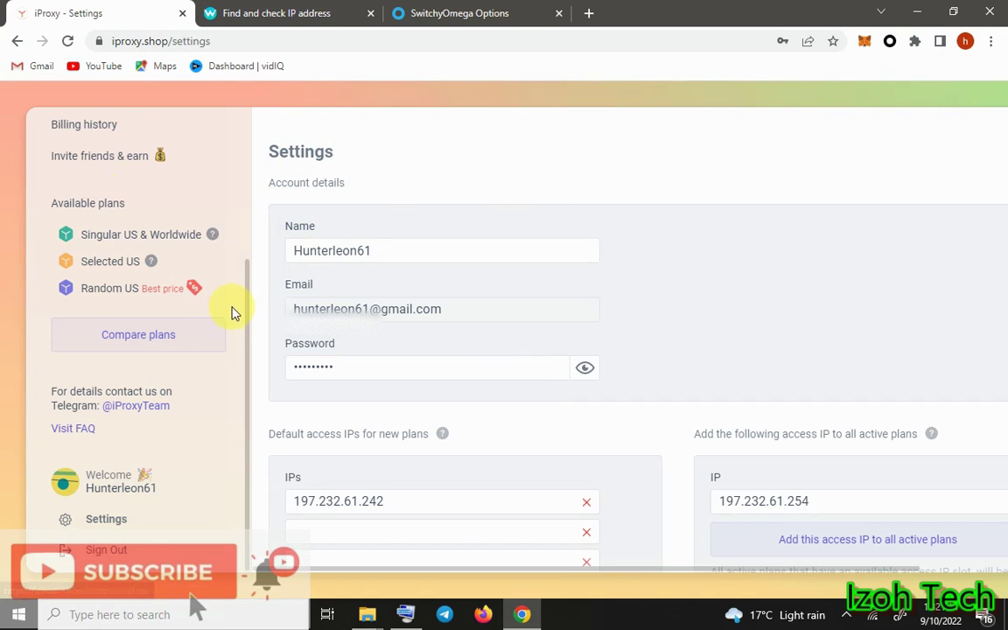
Open the list of active proxies and copy the proxy's IP 193.70.27.173 without its port
drag(248, 297, 254, 171)
click(77, 250)
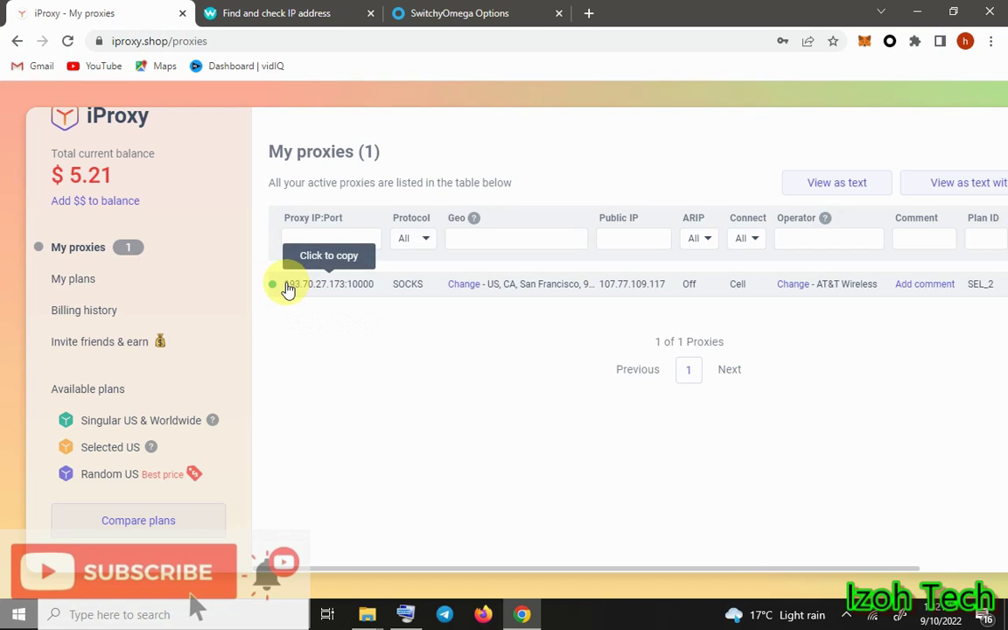
drag(283, 285, 332, 295)
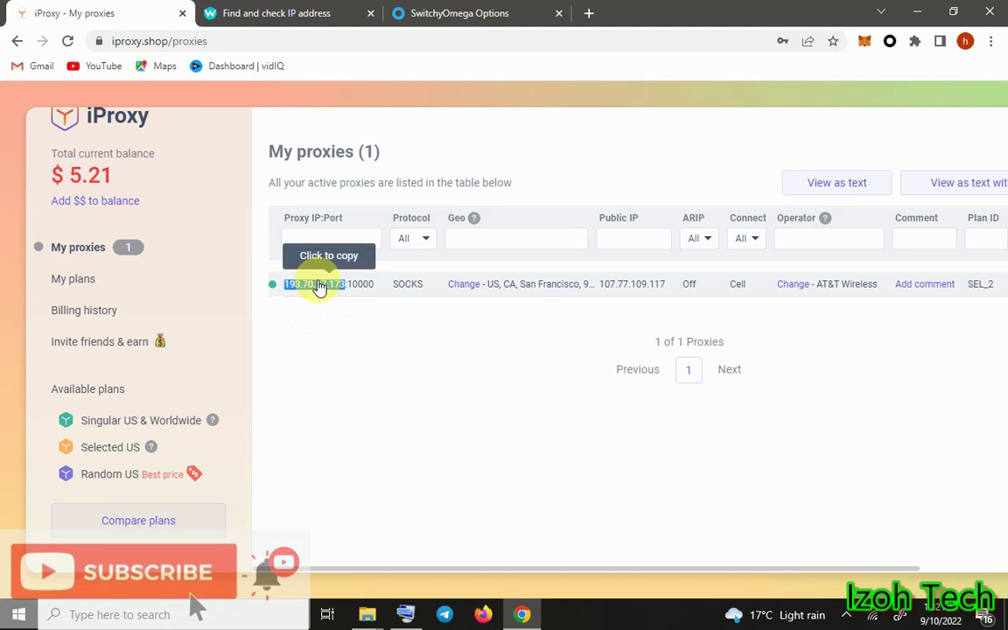
right_click(322, 286)
click(346, 294)
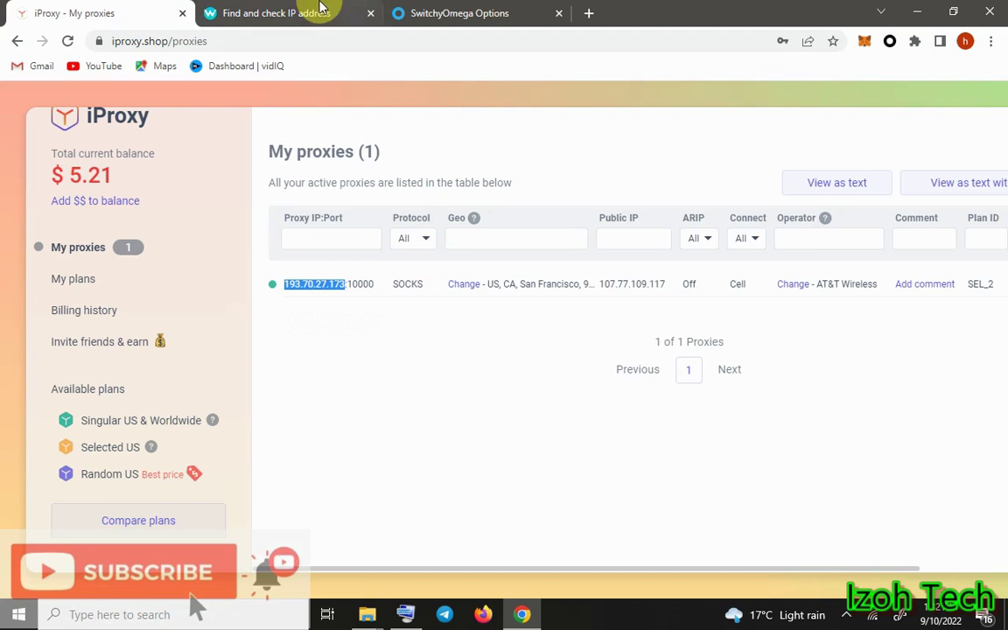
Set the server of the SwitchyOmega proxy profile to 193.70.27.173 and return to the iProxy list of active proxies
click(294, 10)
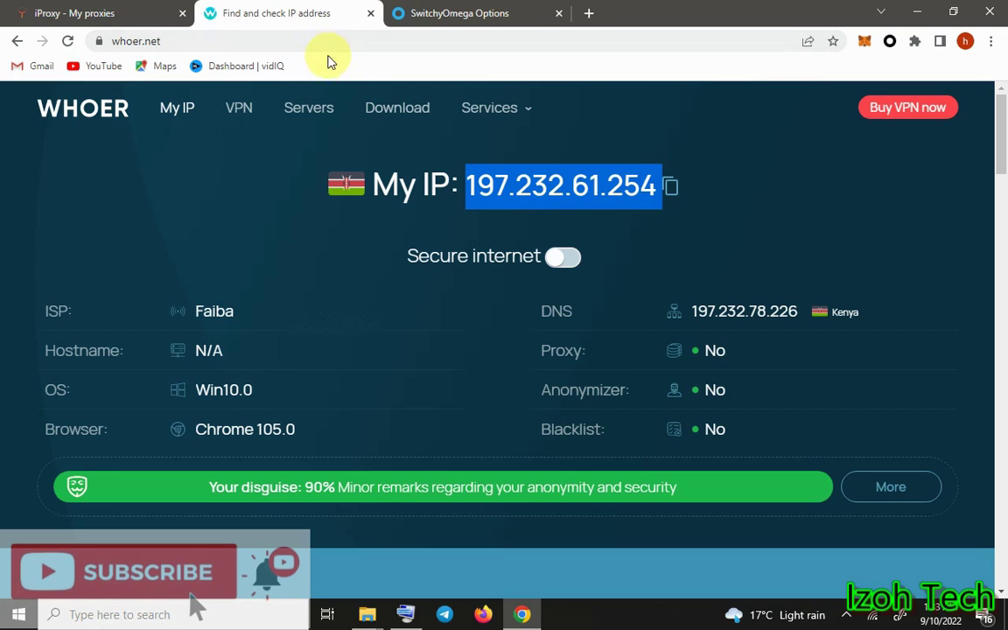
click(428, 15)
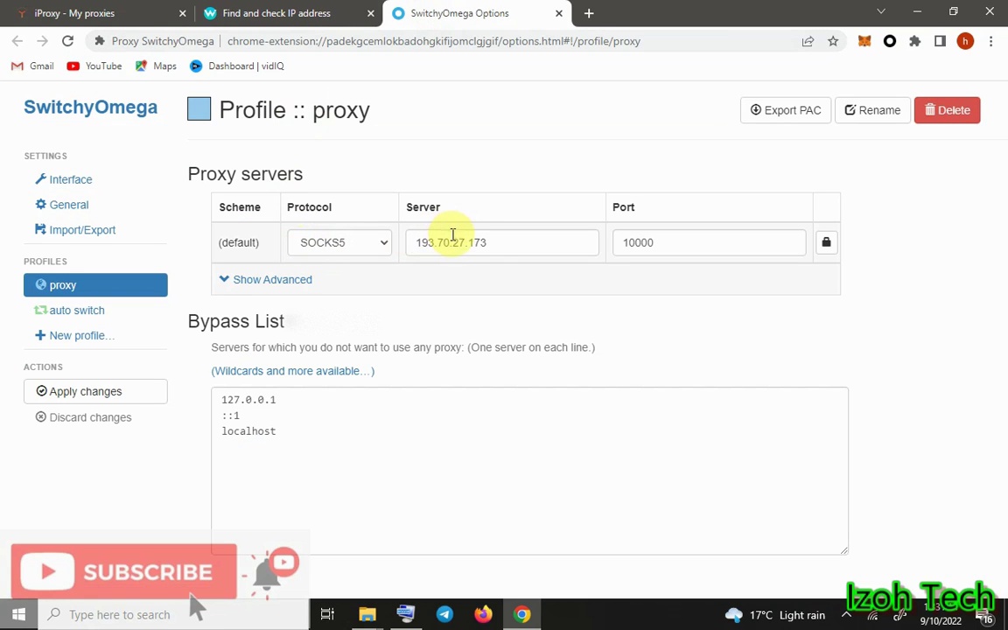
drag(461, 243, 412, 248)
right_click(427, 246)
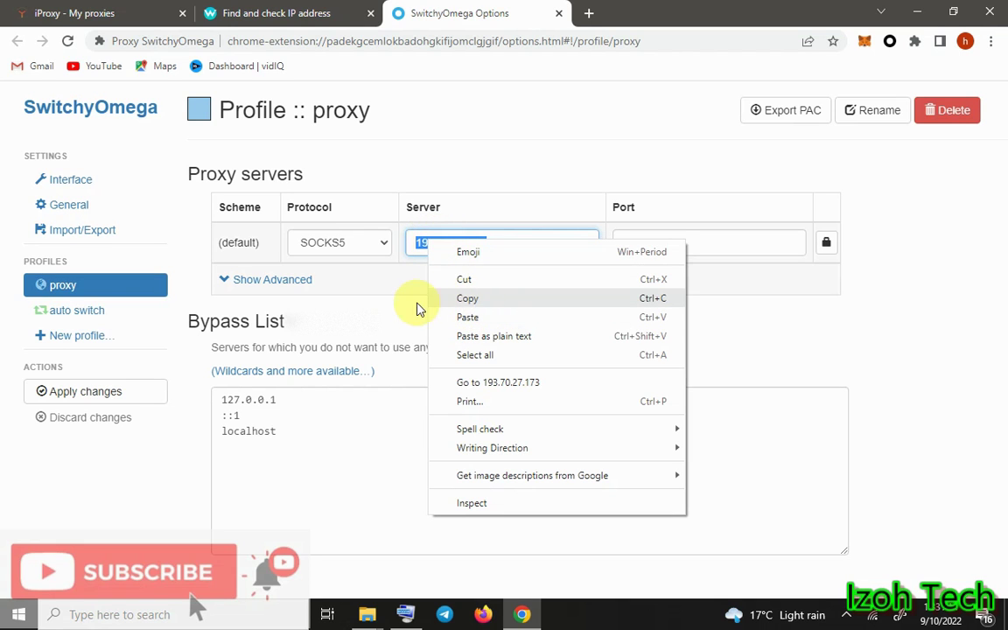
click(473, 317)
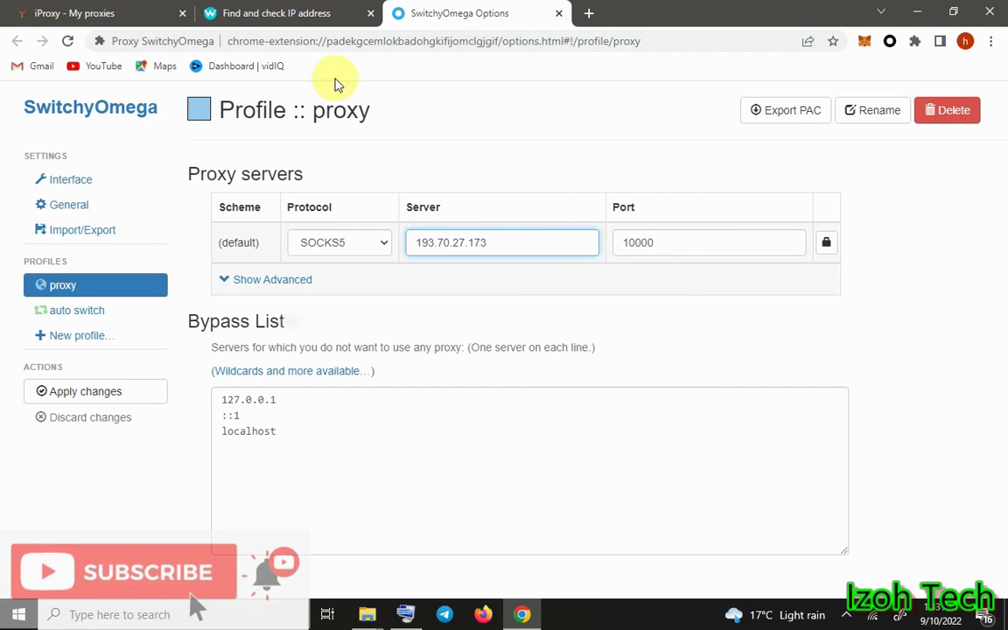
click(92, 13)
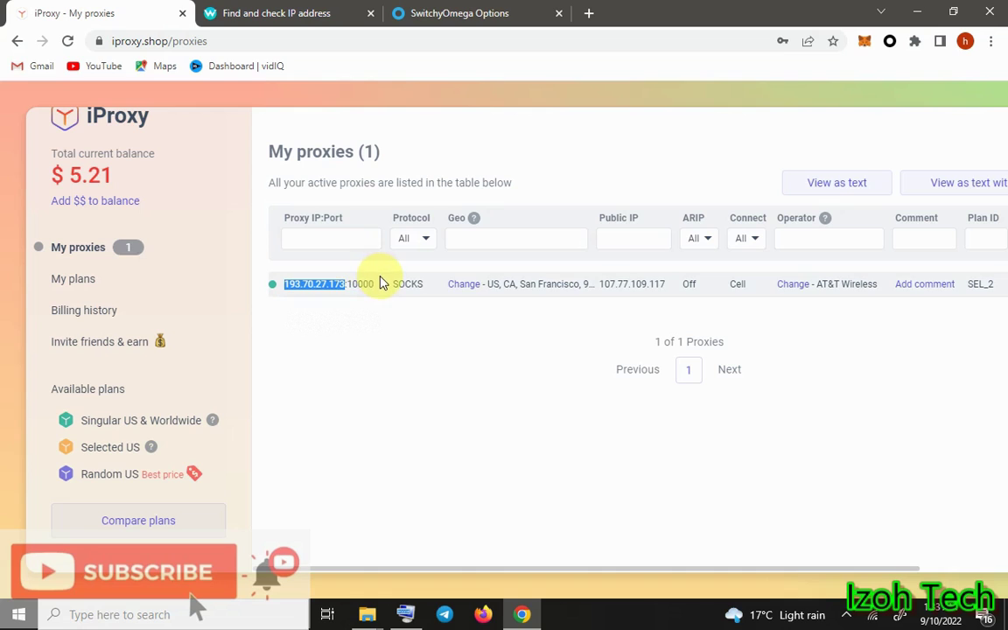
Copy only the port number 10000 of the active proxy in the iProxy list
drag(381, 287, 356, 289)
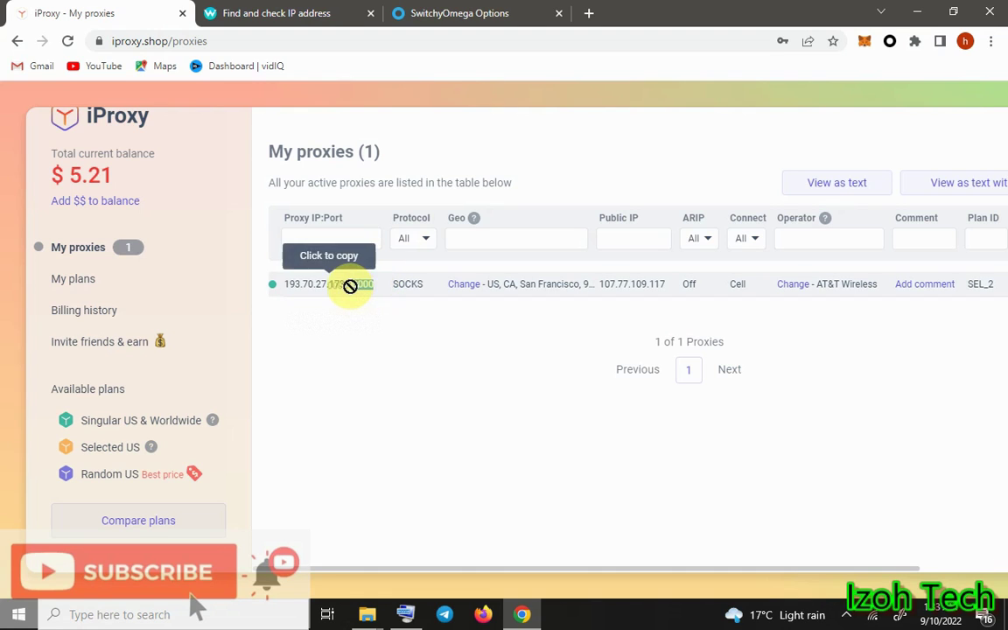
drag(377, 290, 351, 291)
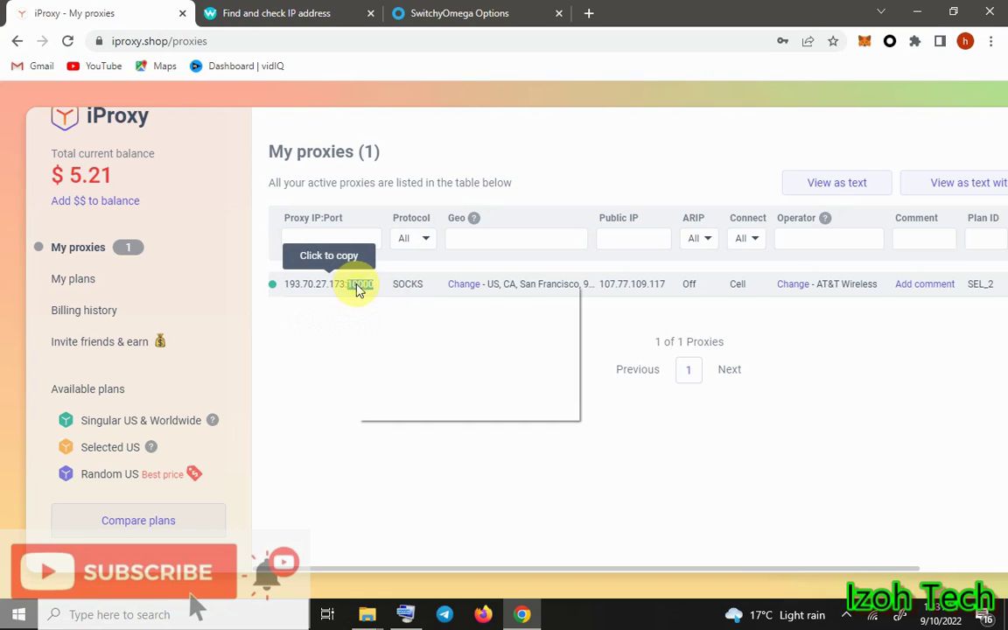
right_click(355, 289)
click(373, 296)
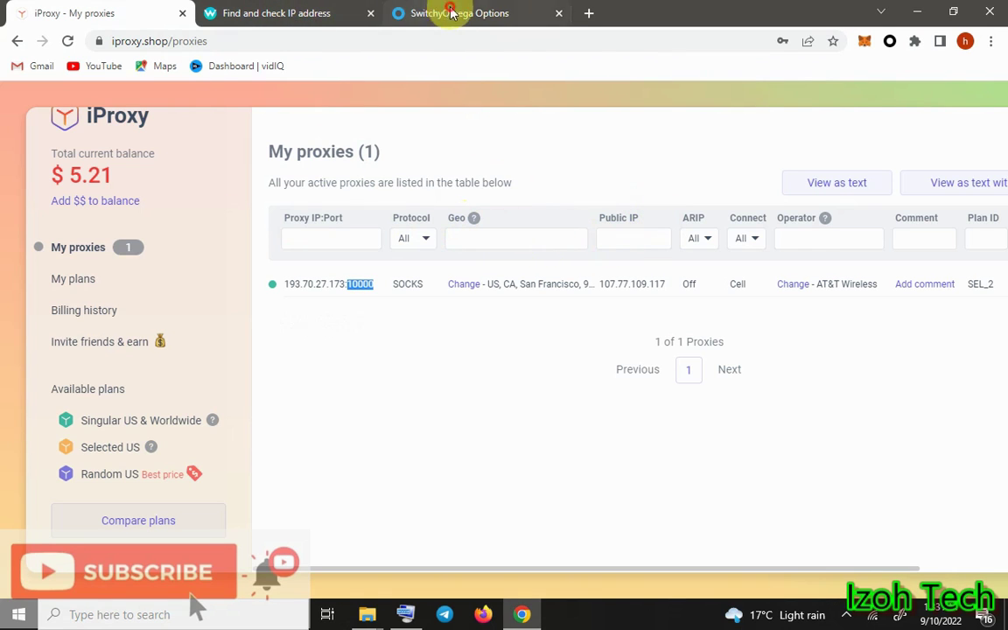
Set the port of the SwitchyOmega proxy profile to 10000 and apply the changes
click(450, 12)
double_click(635, 243)
right_click(637, 245)
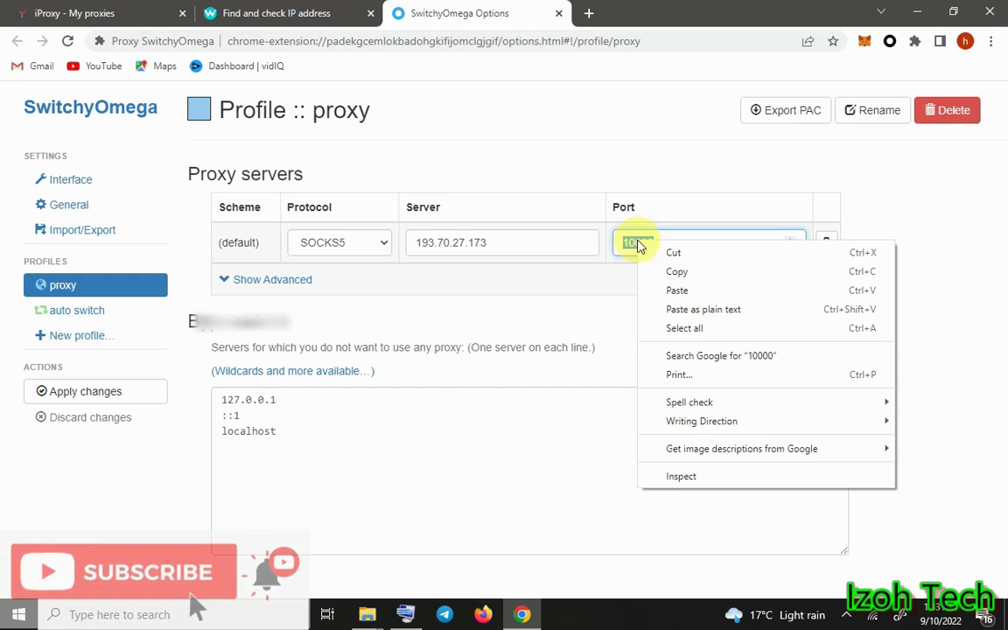
click(677, 291)
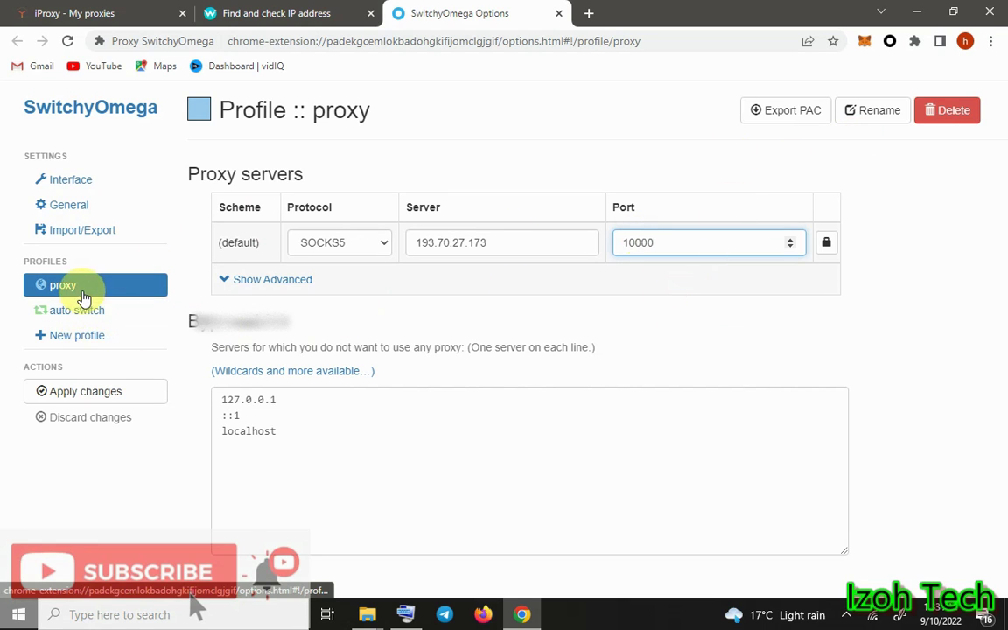
click(77, 393)
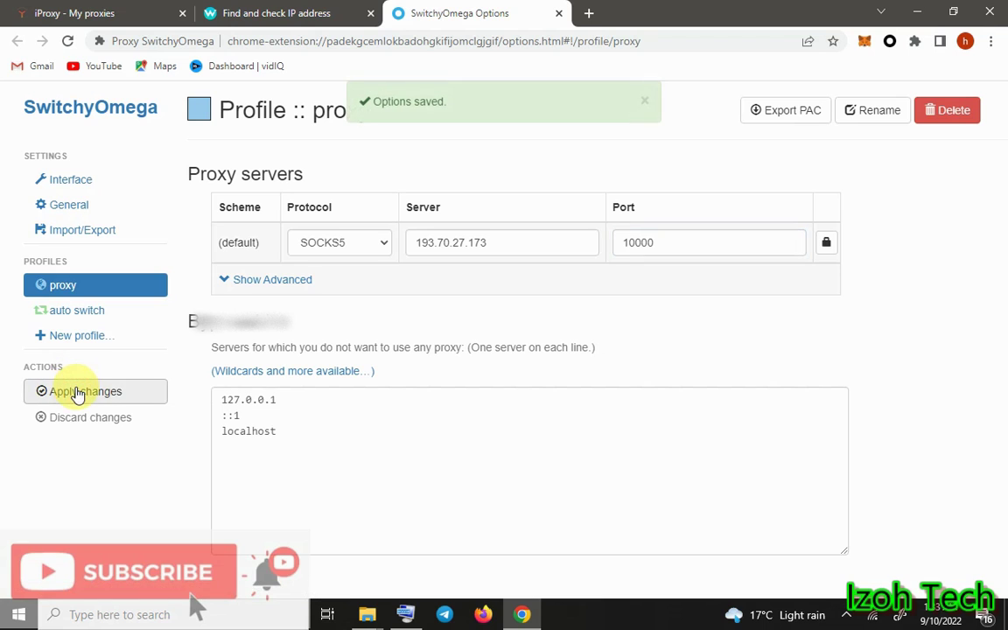
Return to the Whoer page and switch the browser to the SwitchyOmega proxy profile
click(254, 12)
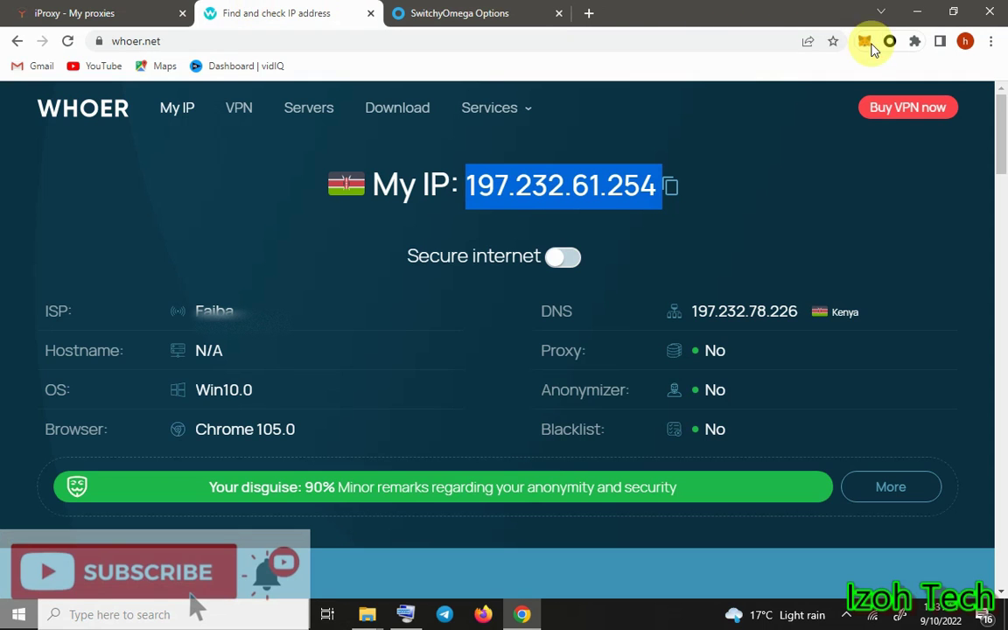
click(889, 41)
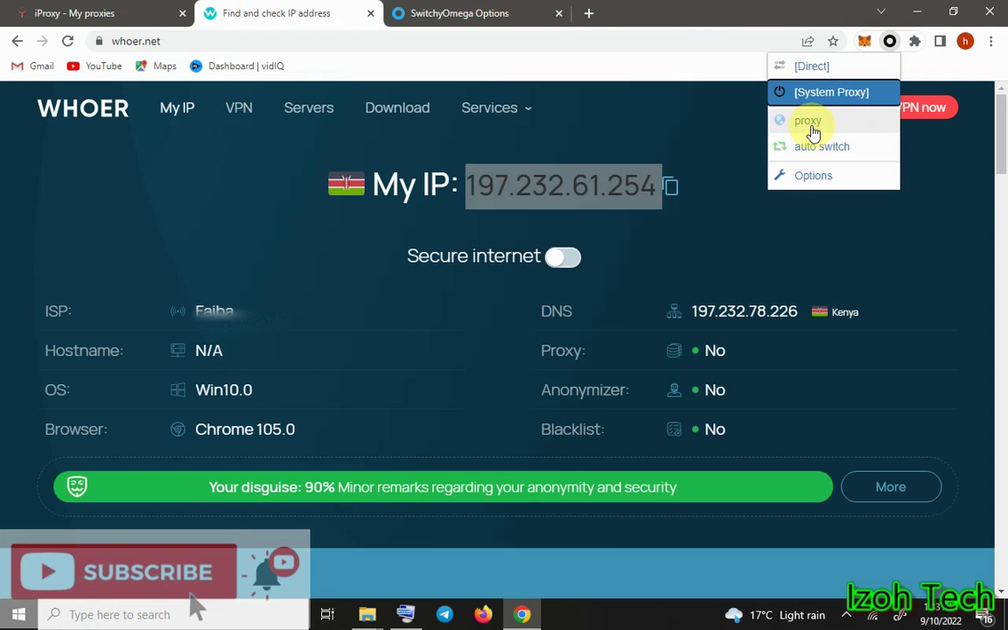
click(812, 127)
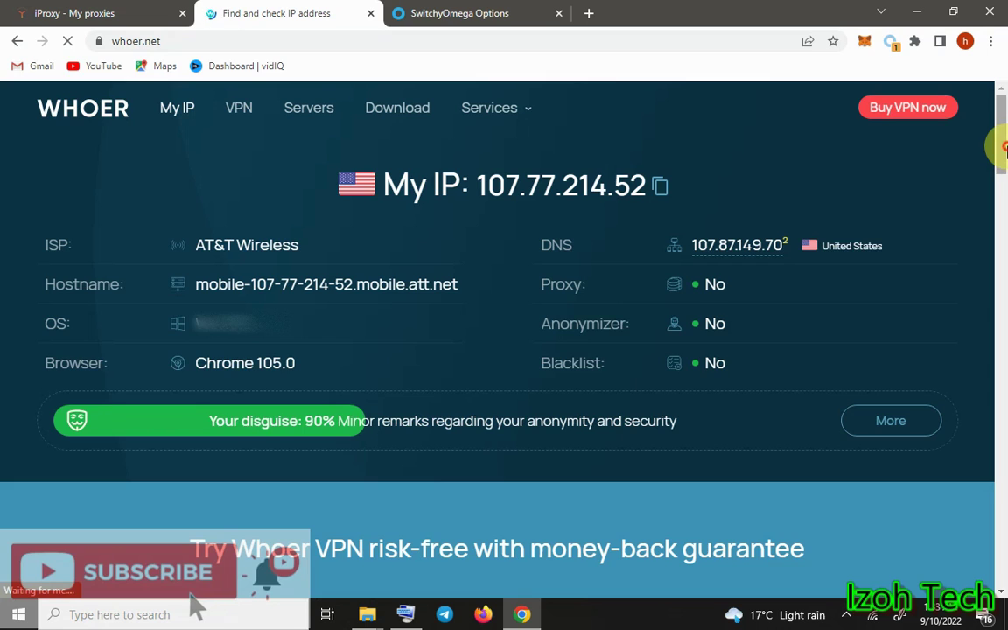
Examine the location and ISP details on Whoer and compare them with the proxy's entry in the iProxy list
drag(1002, 147, 1004, 350)
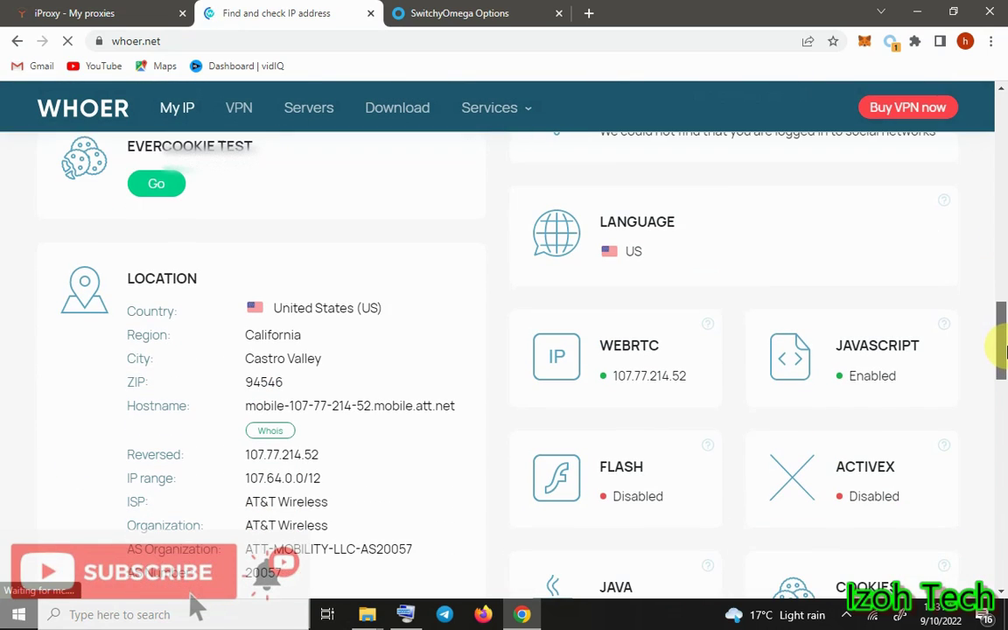
click(74, 13)
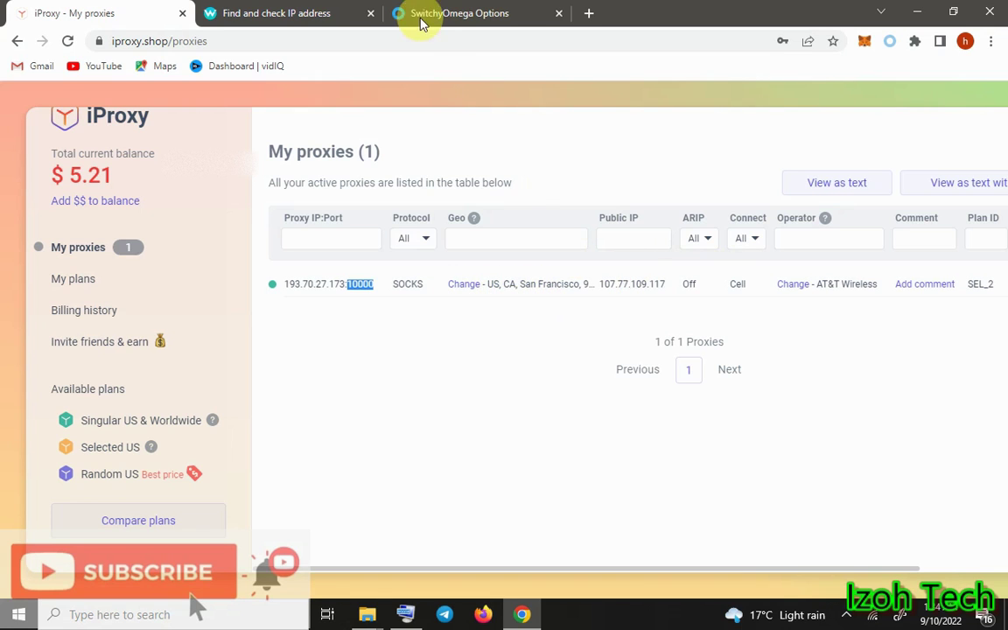
click(298, 11)
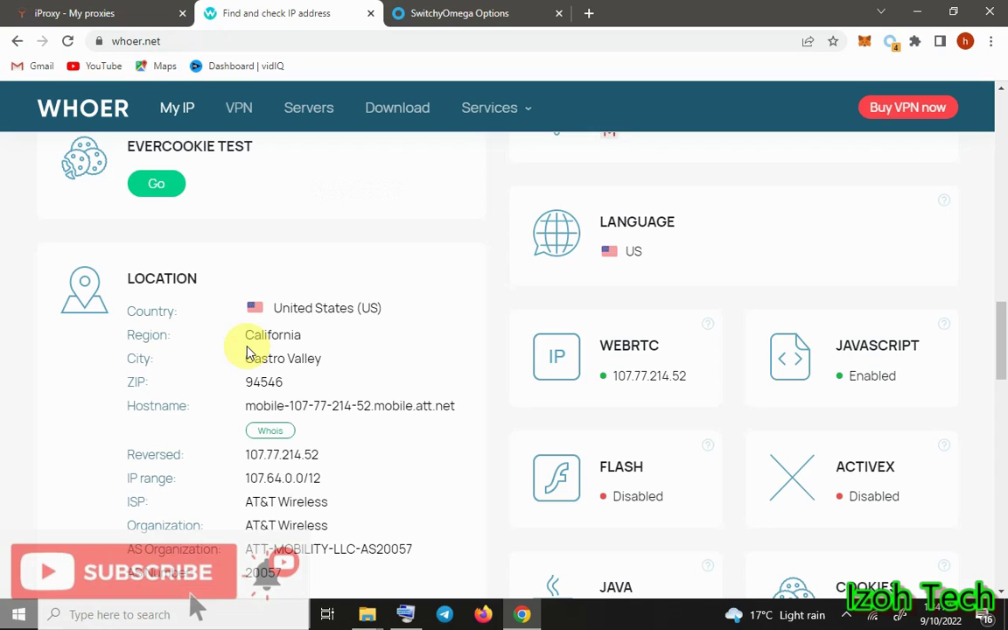
drag(998, 237, 1002, 147)
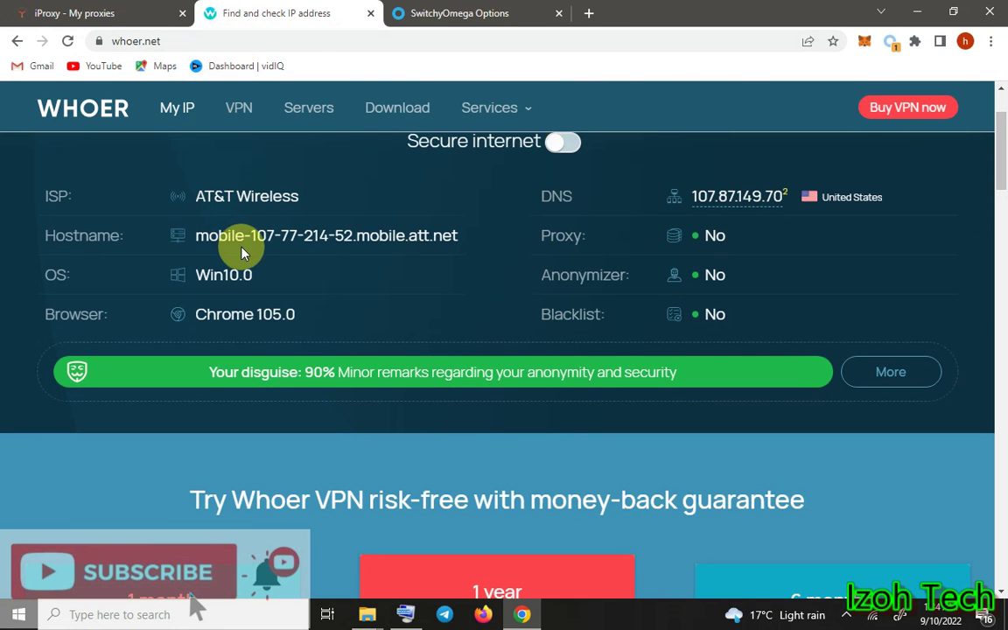